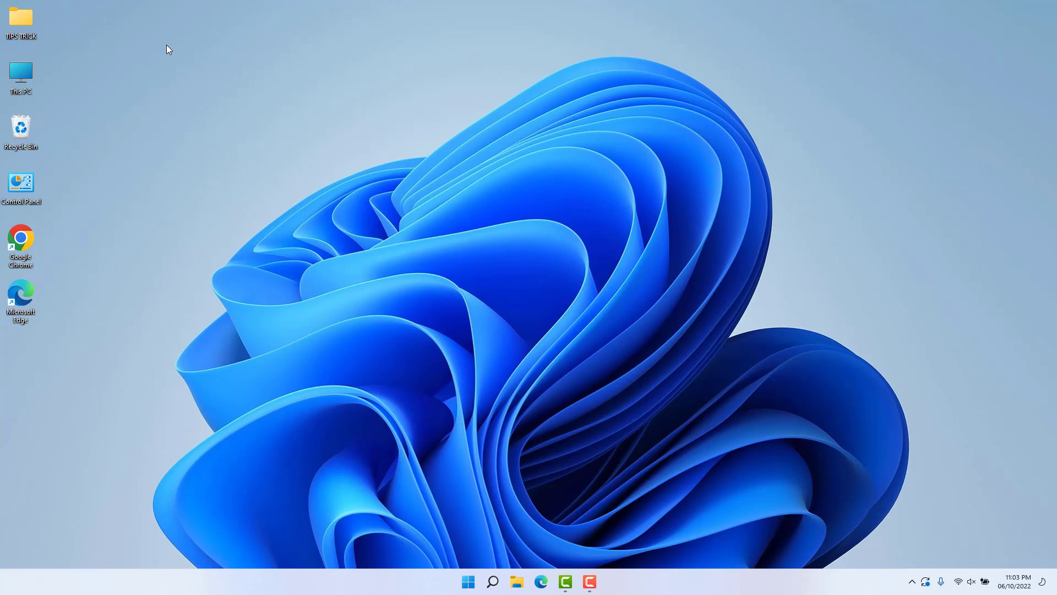
Step: Search Windows for 'clip', then launch Microsoft Store from the search panel
{"action": "left_click", "coordinate": [495, 586]}
{"action": "type", "text": "clip"}
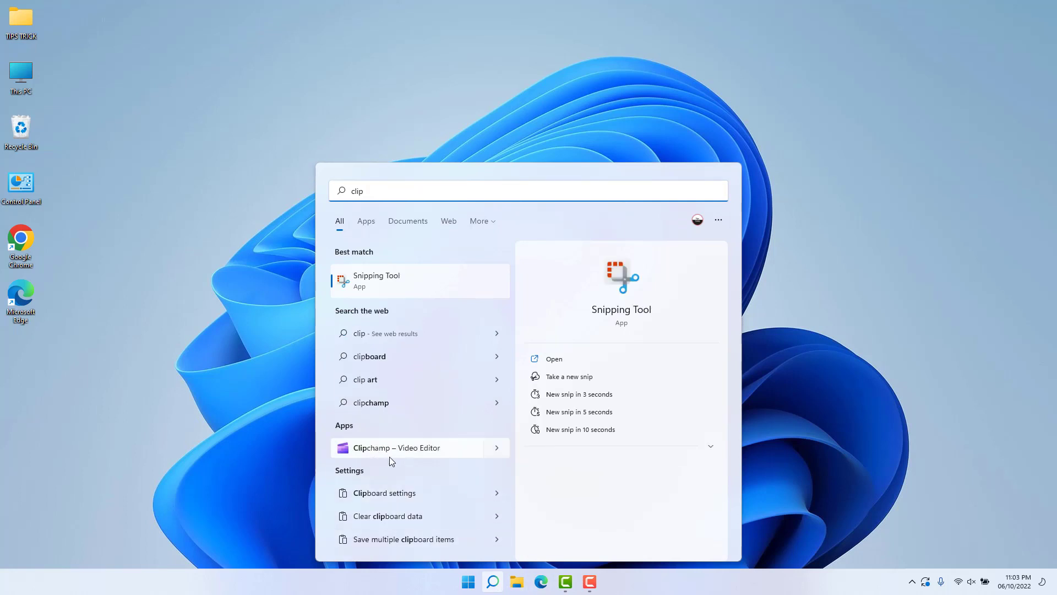
{"action": "left_click", "coordinate": [226, 392]}
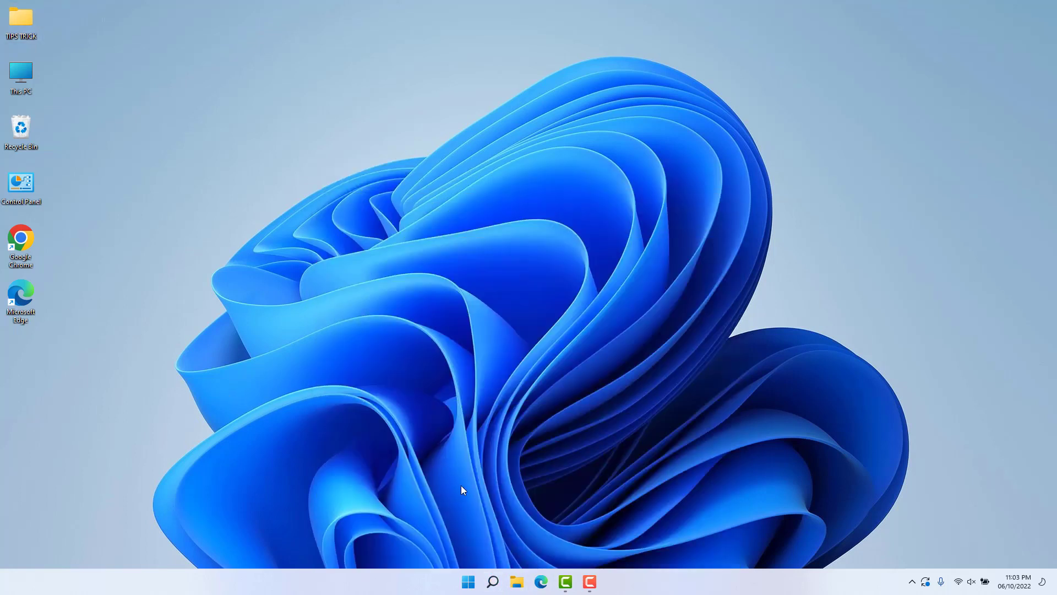
{"action": "left_click", "coordinate": [497, 578]}
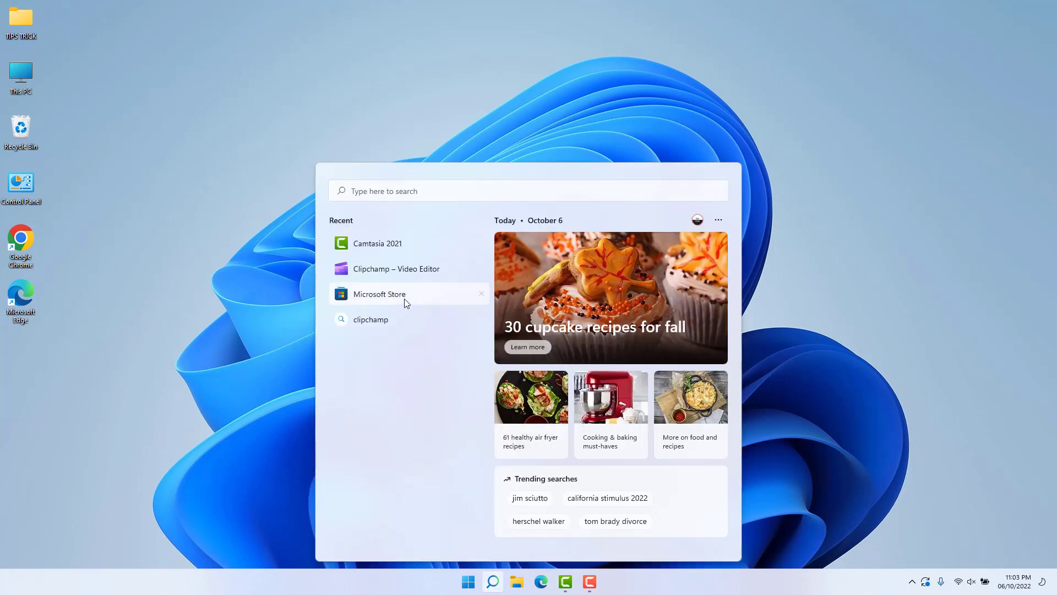
{"action": "left_click", "coordinate": [406, 298]}
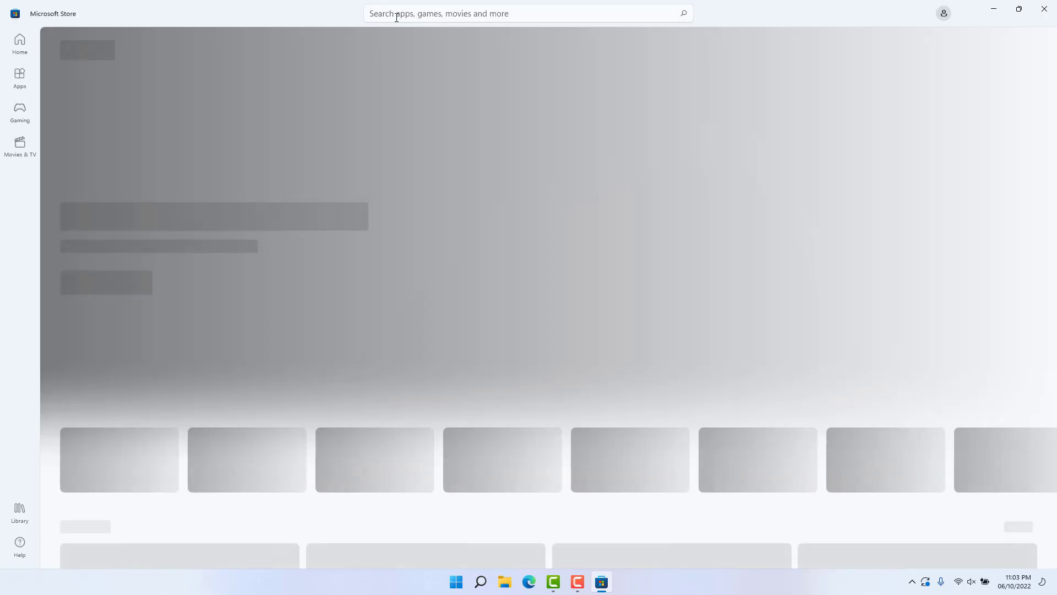
Step: Search the Store for 'clipchamp' and launch the installed Clipchamp – Video Editor app
{"action": "left_click", "coordinate": [397, 17]}
{"action": "type", "text": "c"}
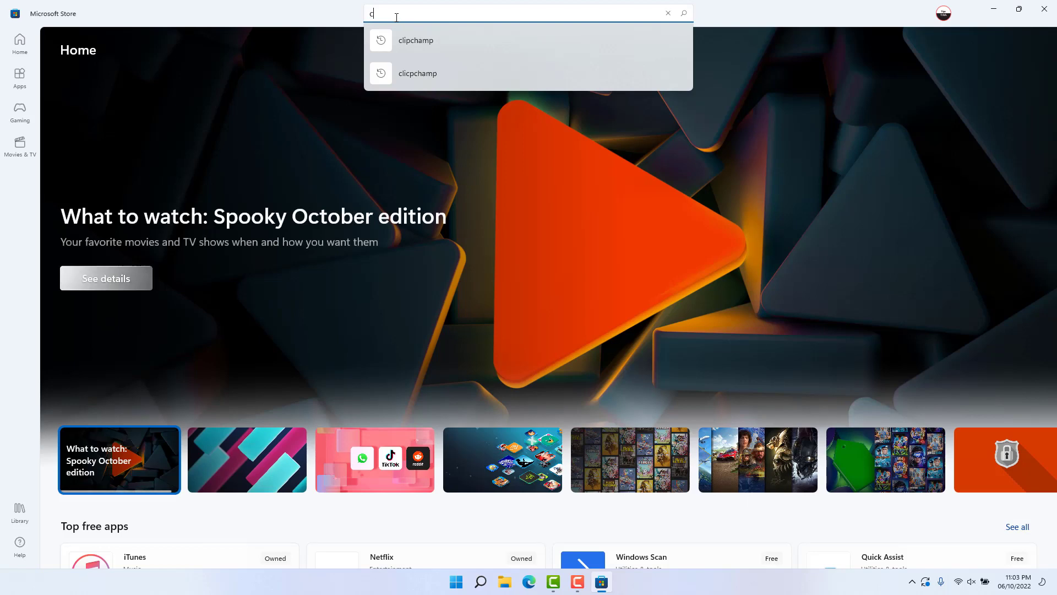
{"action": "type", "text": "lipchamp"}
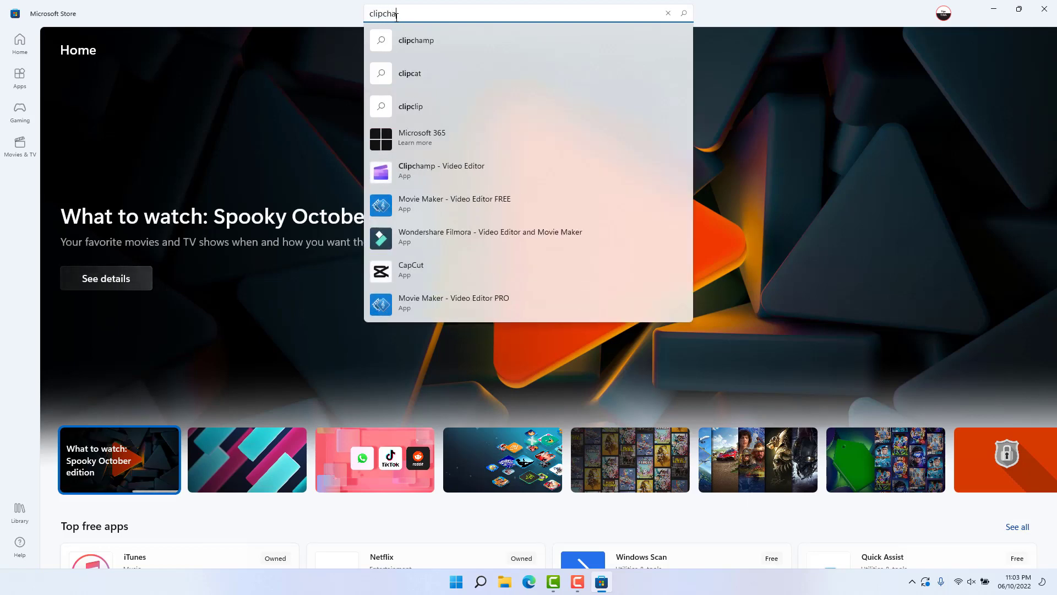
{"action": "left_click", "coordinate": [686, 15]}
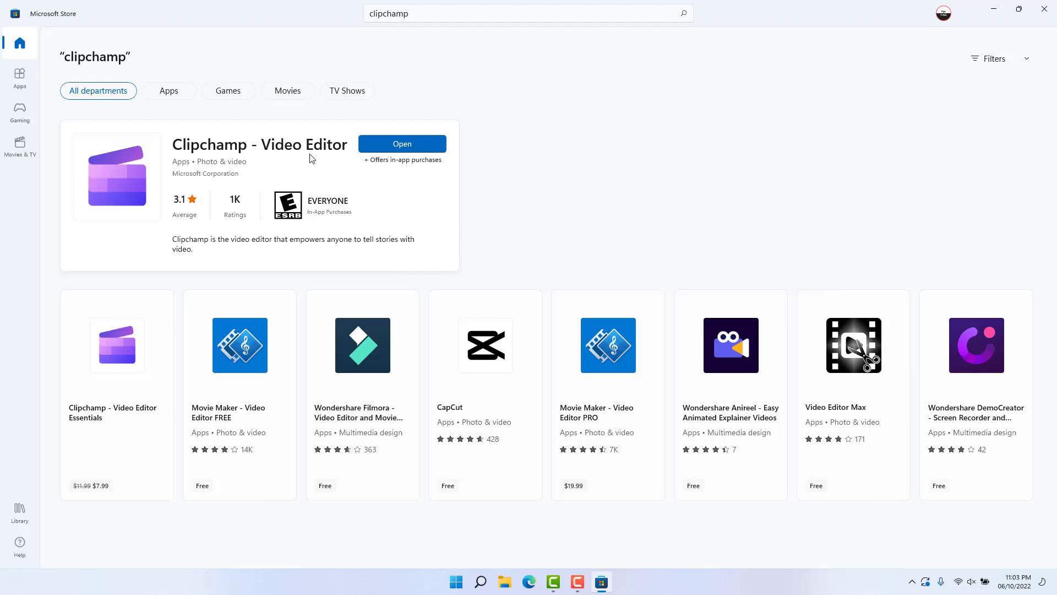
{"action": "left_click", "coordinate": [384, 149]}
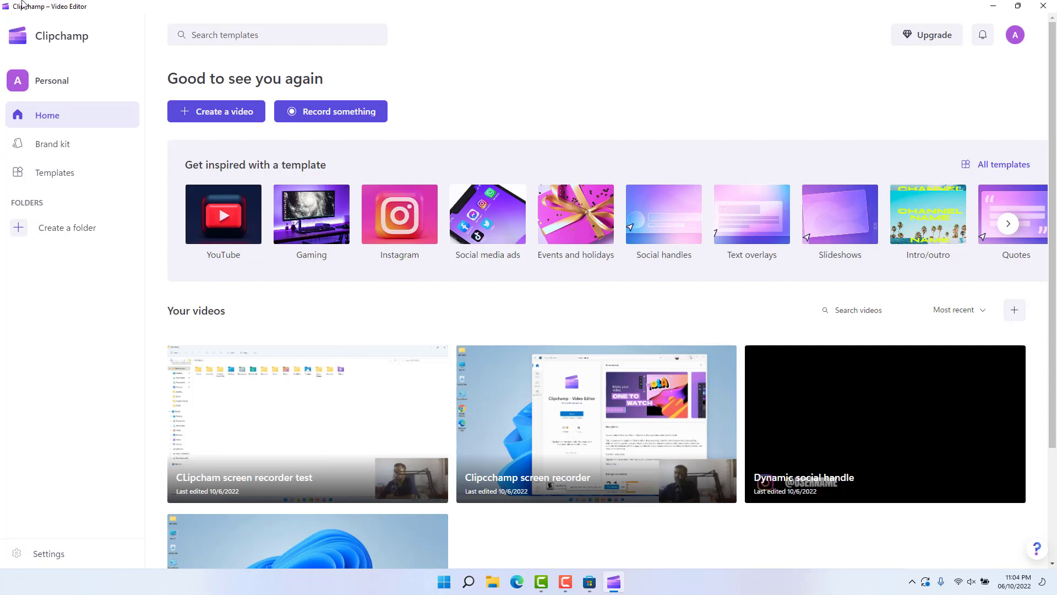
Step: Choose Record something on the Clipchamp home page to create an Untitled video project
{"action": "left_click", "coordinate": [331, 112]}
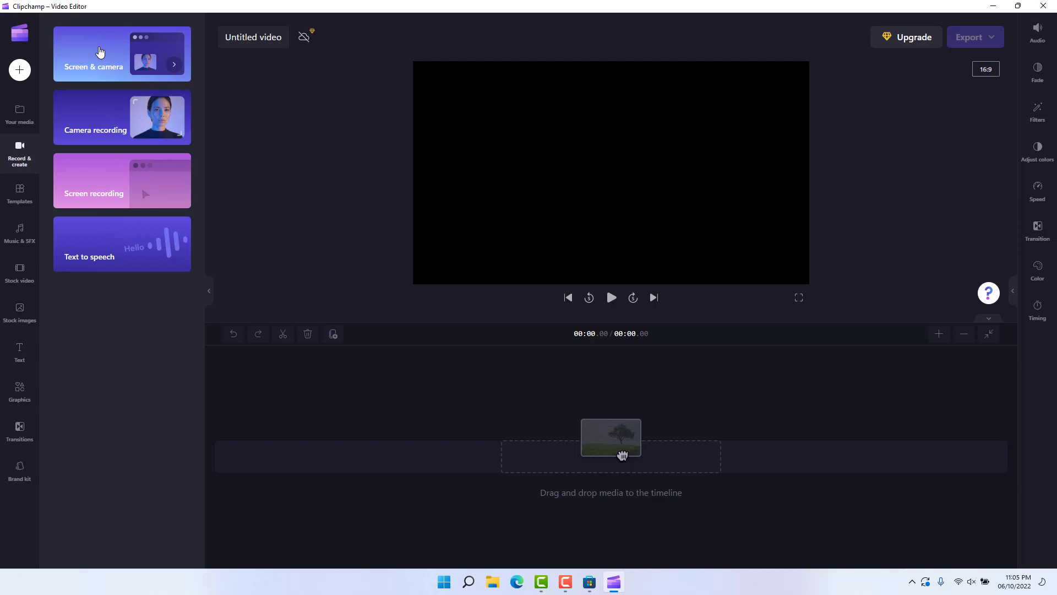
Step: Pick the Screen & camera recorder using the USB2.0 HD UVC WebCam
{"action": "left_click", "coordinate": [99, 52]}
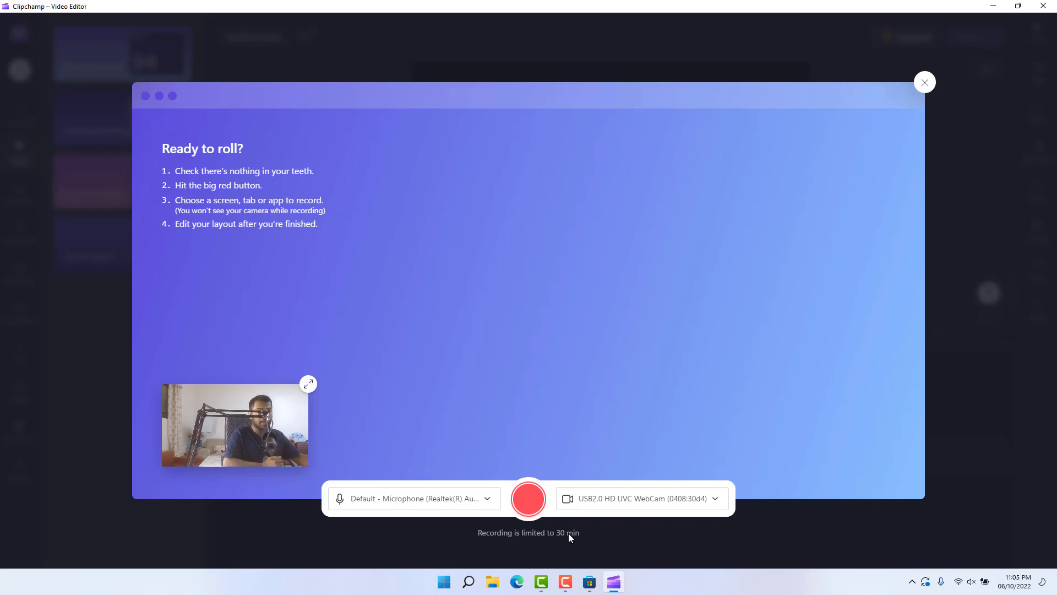
Step: Start recording and share the Entire Screen as the capture source
{"action": "left_click", "coordinate": [530, 506]}
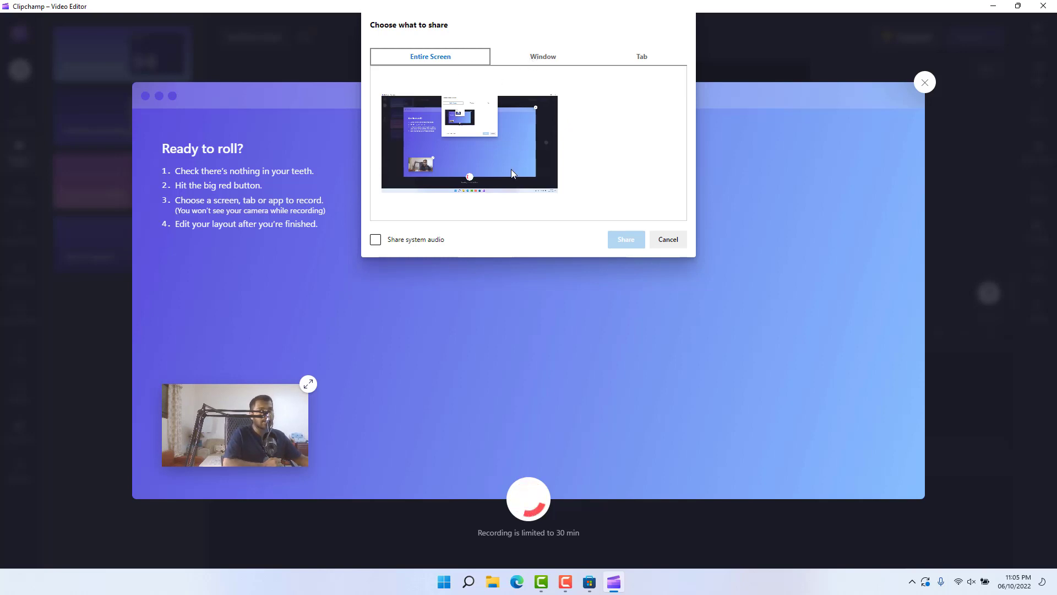
{"action": "left_click", "coordinate": [544, 58]}
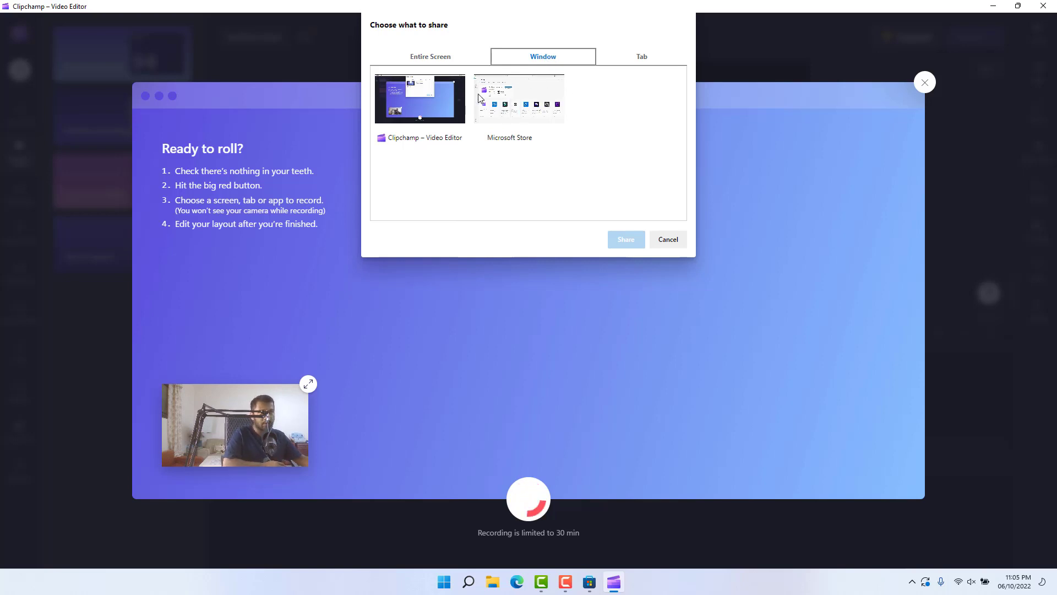
{"action": "left_click", "coordinate": [428, 58]}
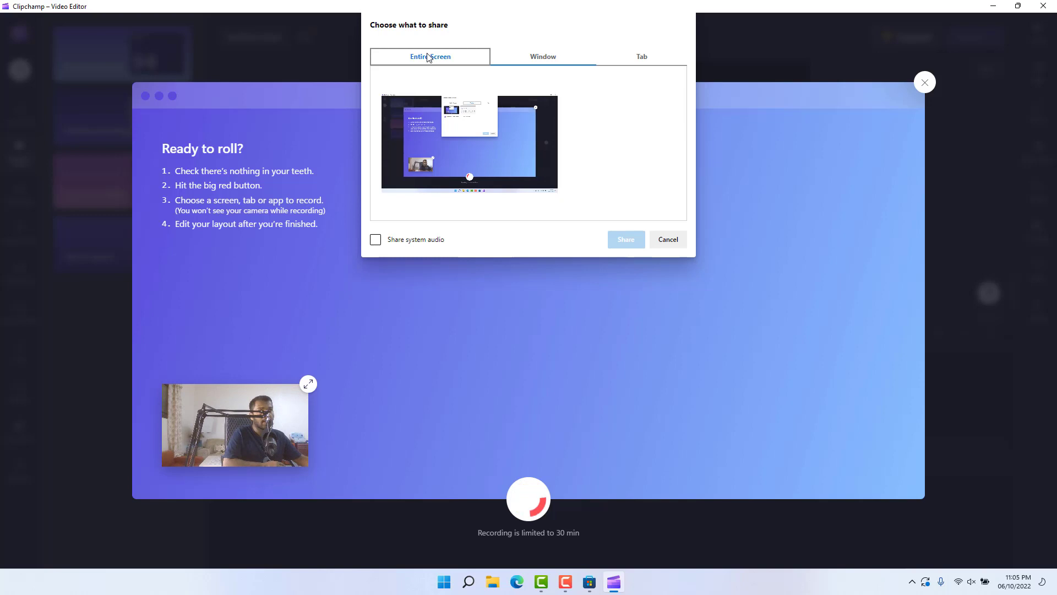
{"action": "left_click", "coordinate": [443, 148]}
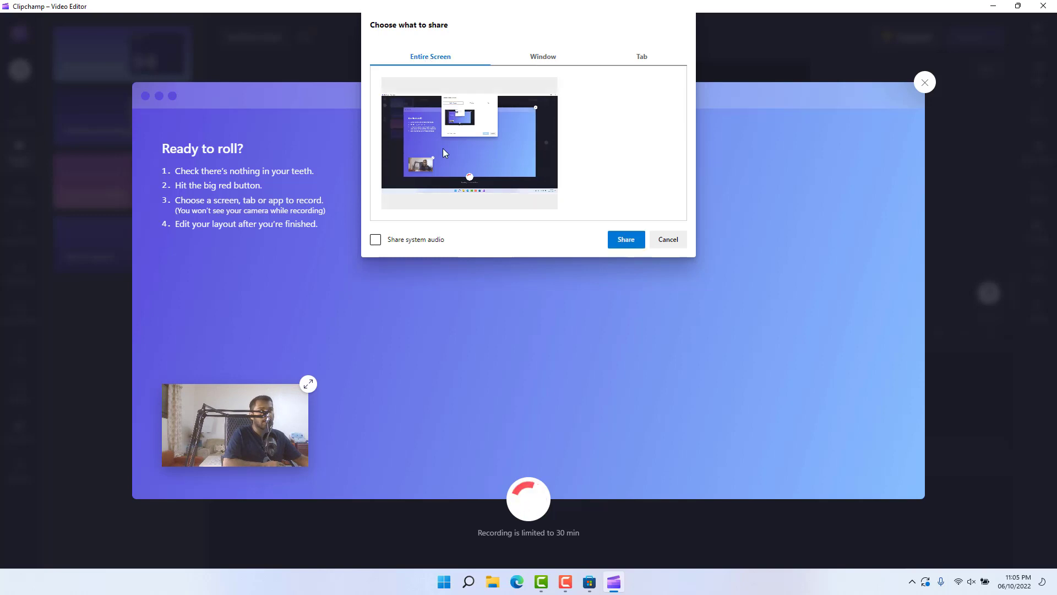
{"action": "left_click", "coordinate": [621, 239]}
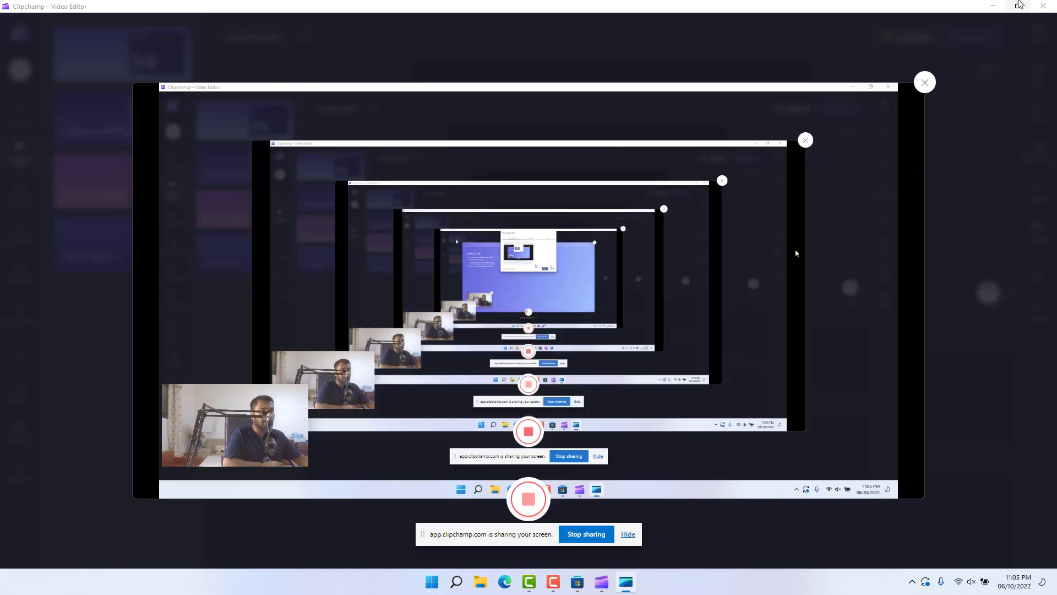
Step: Minimize Microsoft Store and hide the screen-sharing notification bar
{"action": "key", "text": "alt+Tab"}
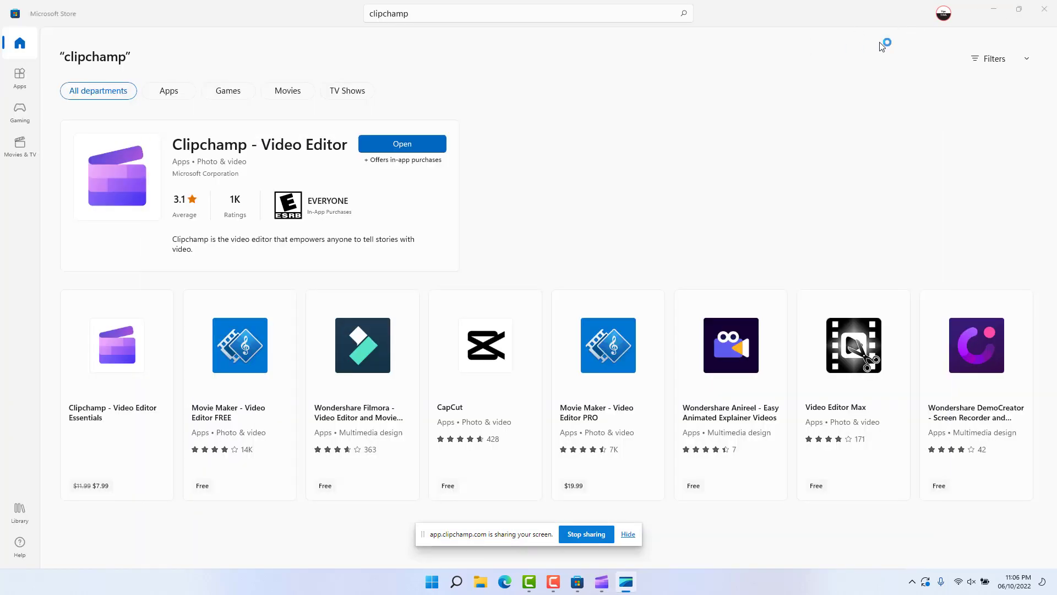
{"action": "left_click", "coordinate": [993, 10]}
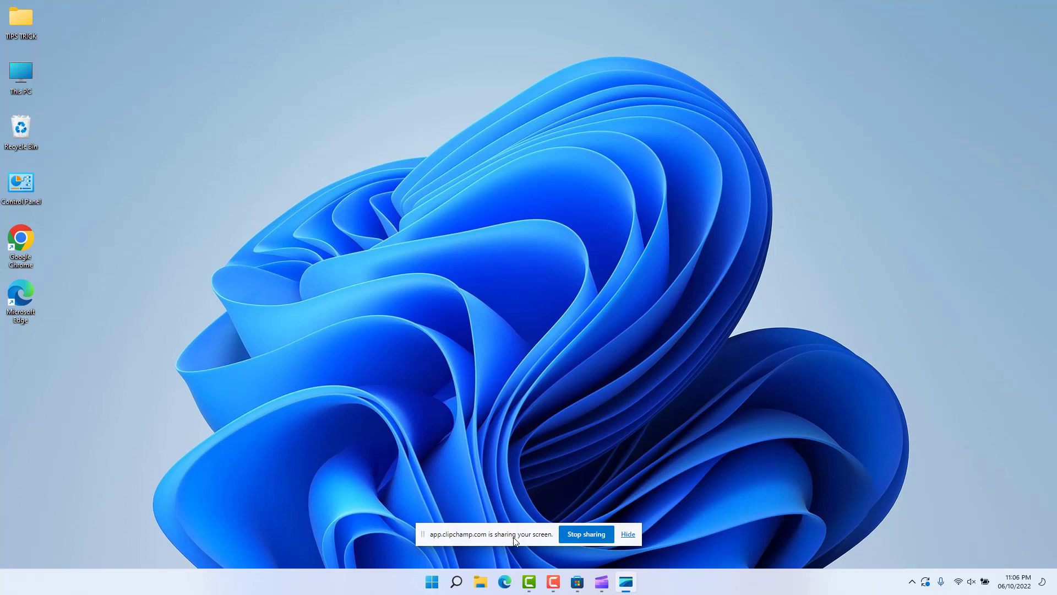
{"action": "left_click", "coordinate": [628, 535]}
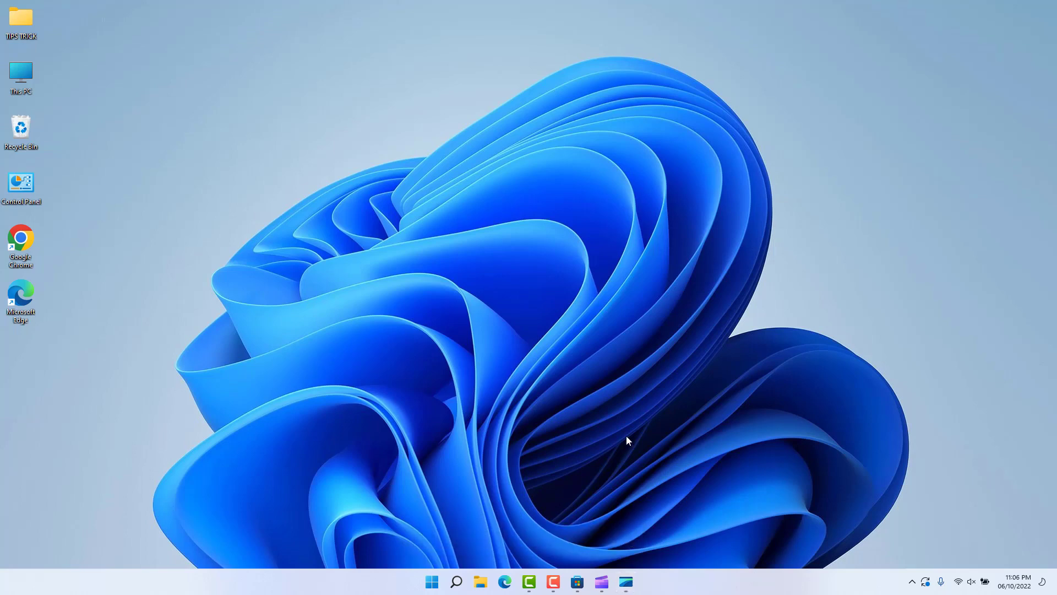
Step: Open and close This PC and the TIPS TRICK folder on the desktop
{"action": "double_click", "coordinate": [21, 74]}
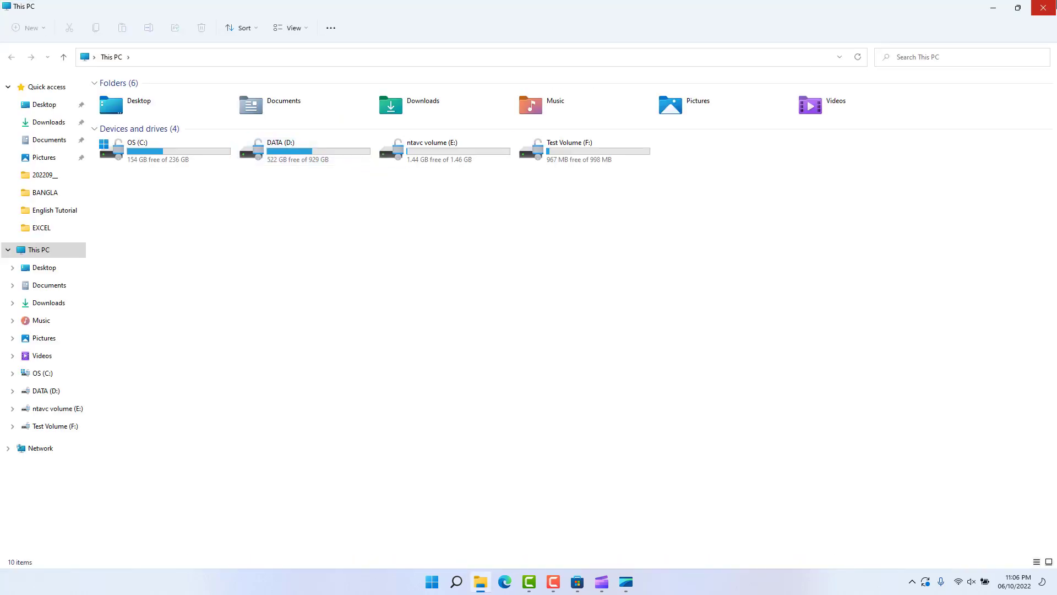
{"action": "left_click", "coordinate": [1043, 8]}
{"action": "double_click", "coordinate": [22, 21]}
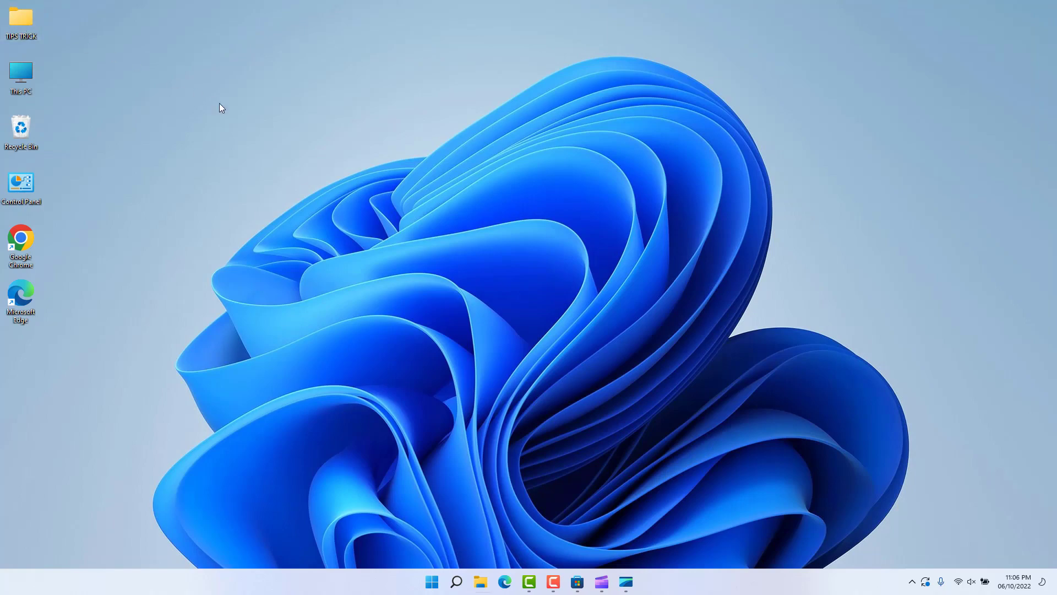
{"action": "left_click", "coordinate": [1044, 8]}
Step: Return to Clipchamp, stop the recording and replay the captured clip
{"action": "left_click", "coordinate": [602, 581]}
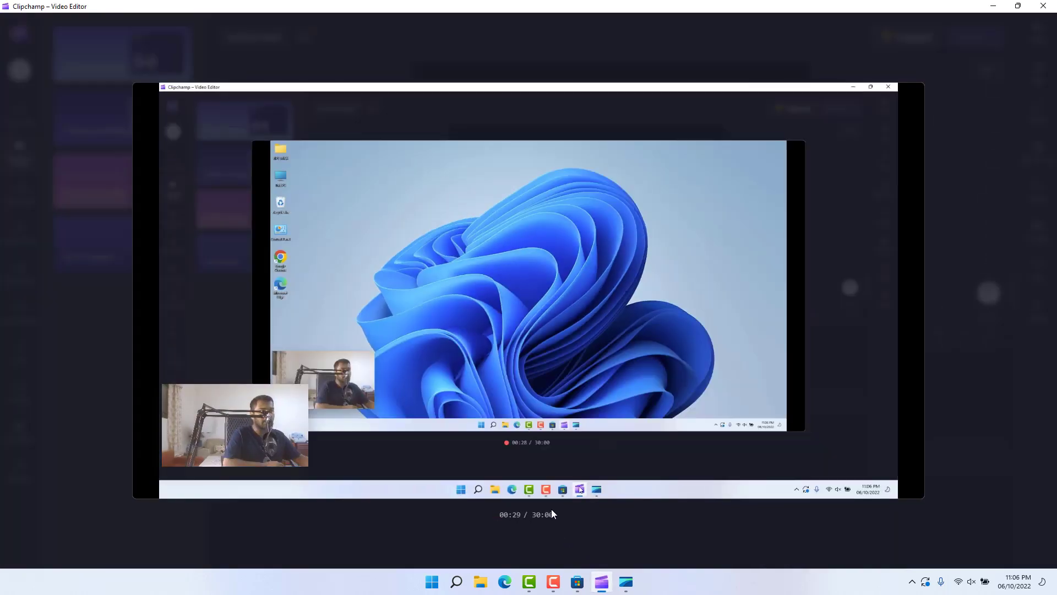
{"action": "mouse_move", "coordinate": [530, 503]}
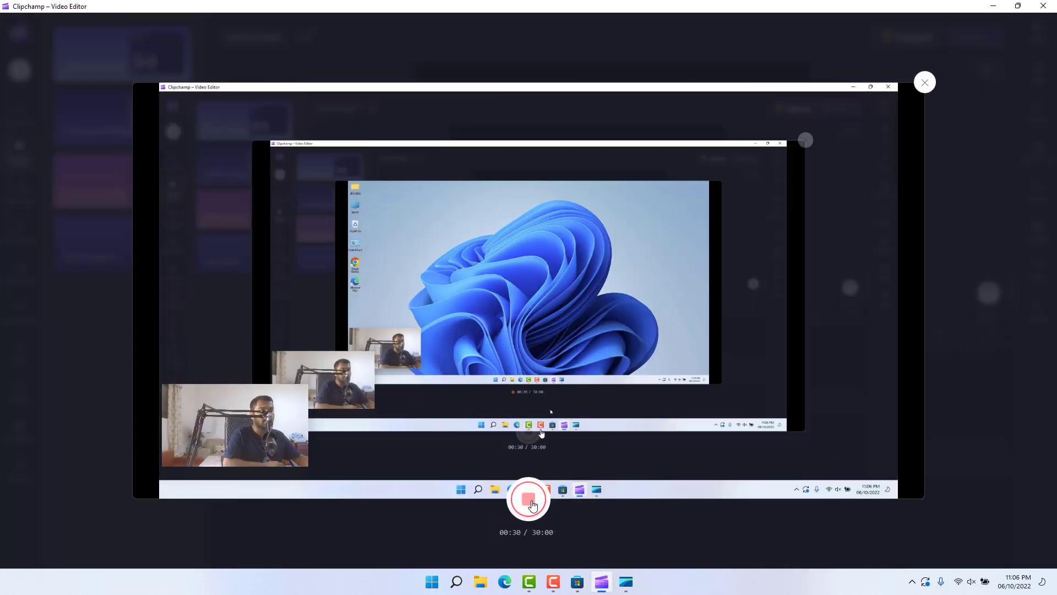
{"action": "left_click", "coordinate": [528, 498]}
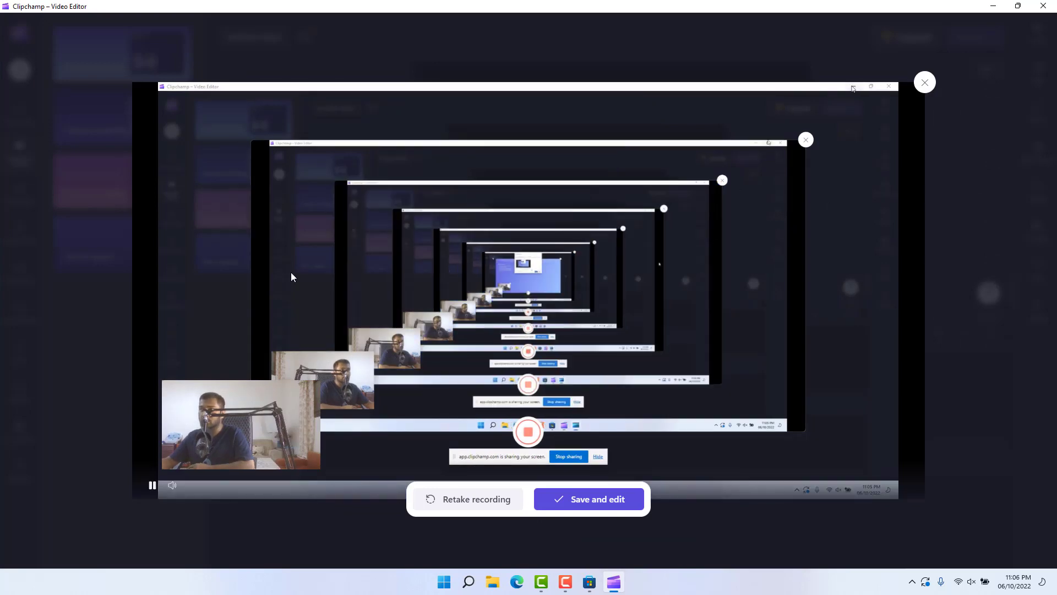
{"action": "key", "text": "space"}
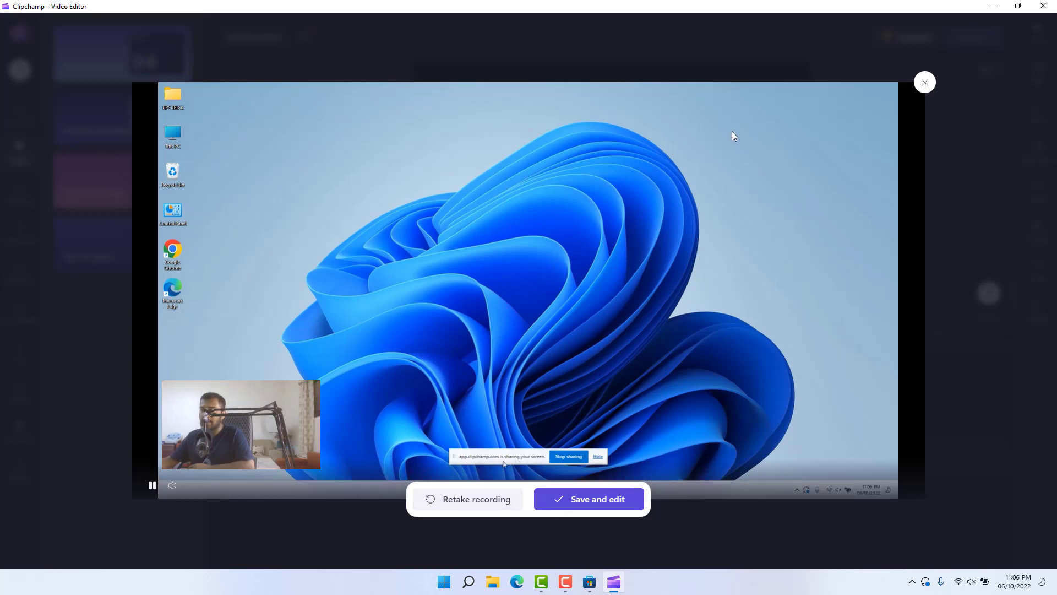
Step: Save the recording into the editor as a grouped 13.91-second timeline
{"action": "left_click", "coordinate": [604, 511]}
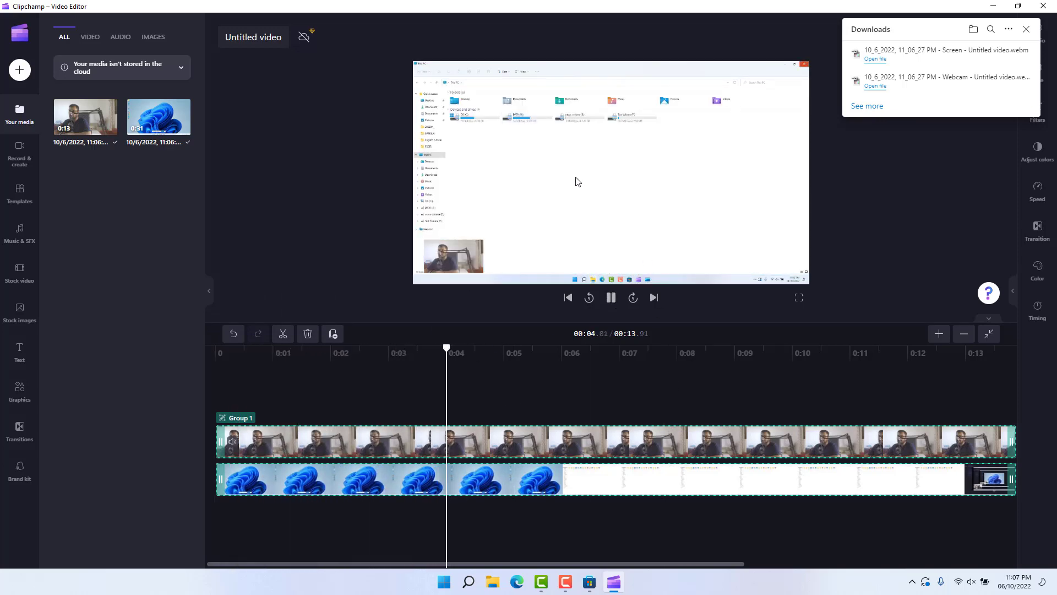
Step: Pause playback, split both clips at 00:02.44, and select the opening part for deletion
{"action": "left_click", "coordinate": [611, 299]}
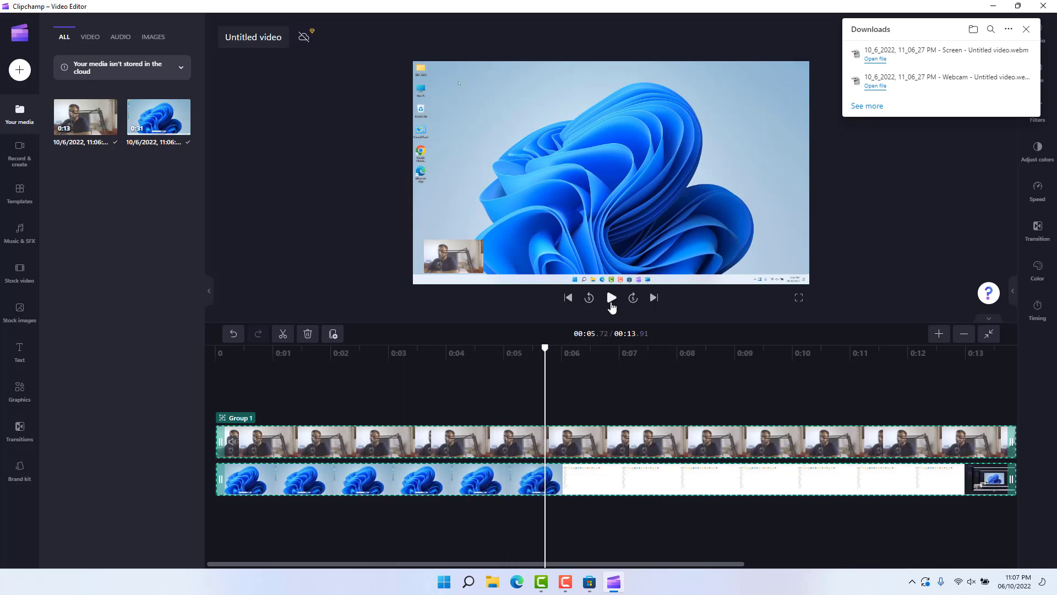
{"action": "left_click_drag", "start_coordinate": [545, 348], "coordinate": [355, 389]}
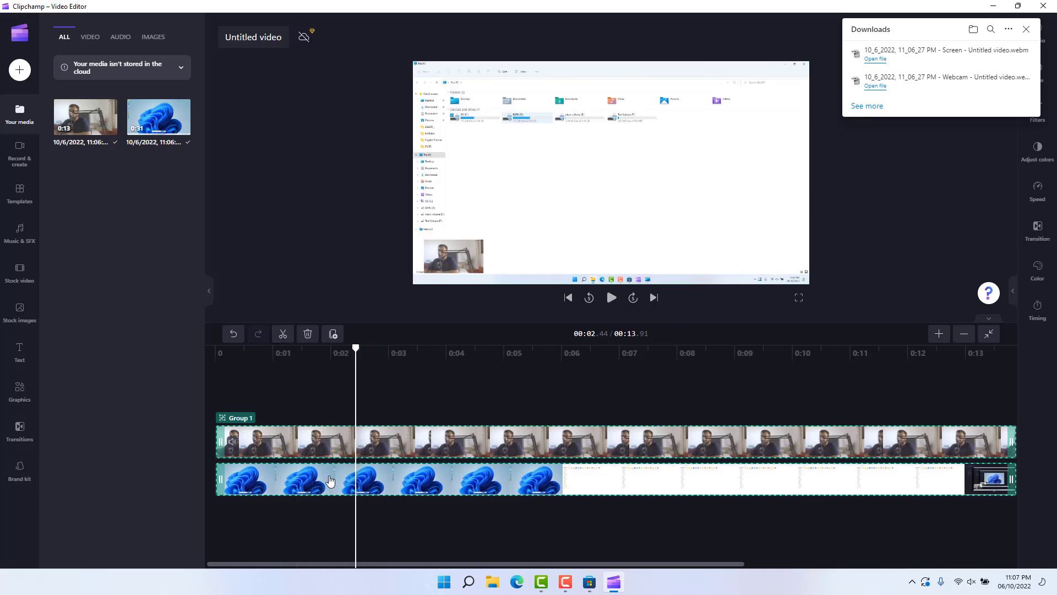
{"action": "left_click", "coordinate": [282, 335]}
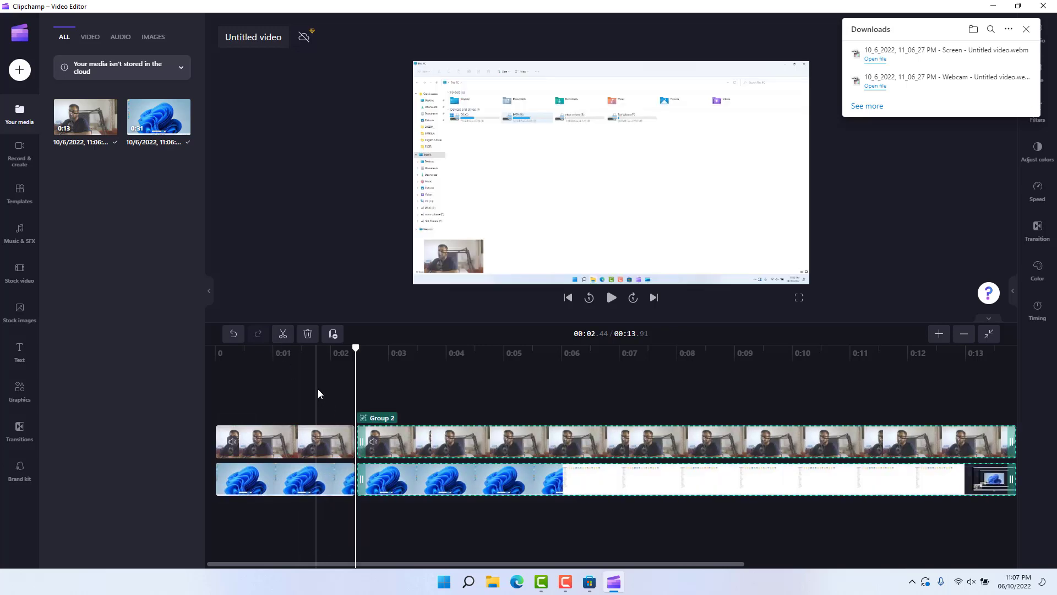
{"action": "left_click_drag", "start_coordinate": [318, 389], "coordinate": [282, 489]}
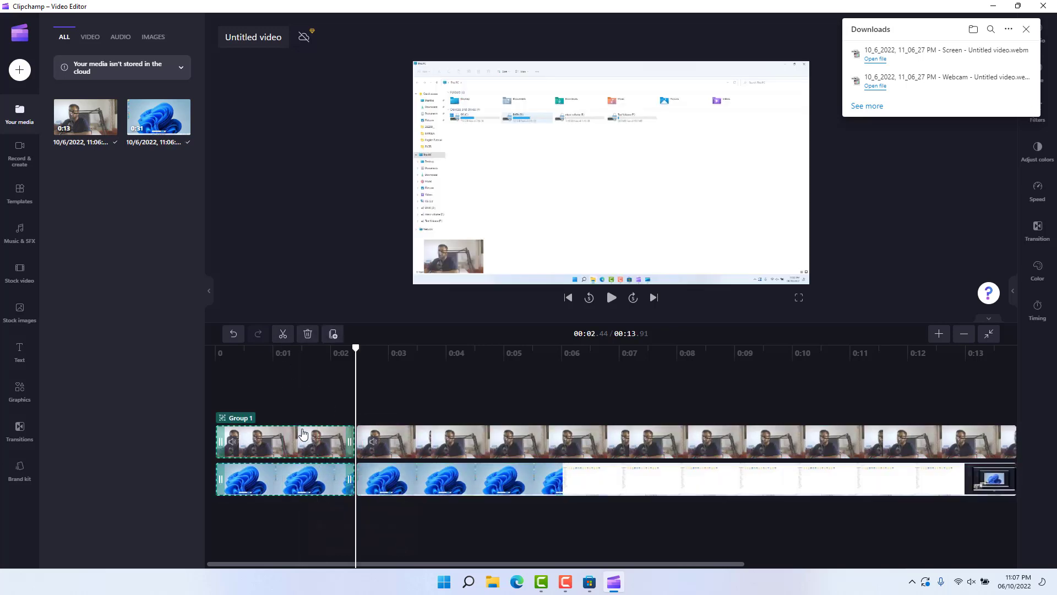
{"action": "right_click", "coordinate": [302, 434]}
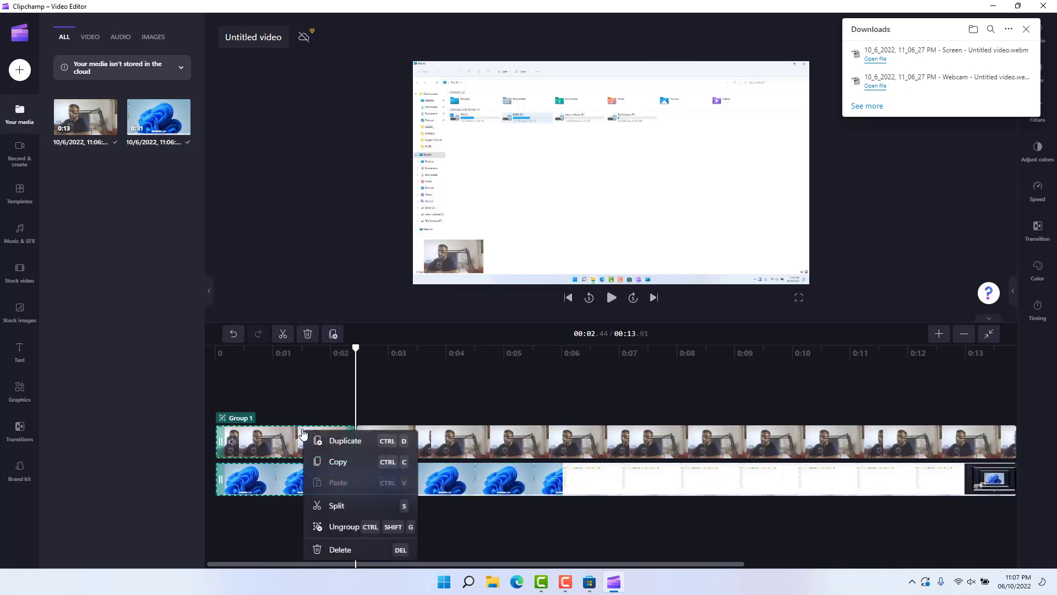
Step: Delete the opening part, close the gap to a 00:11.46 timeline, and select the remaining clips
{"action": "left_click", "coordinate": [343, 550]}
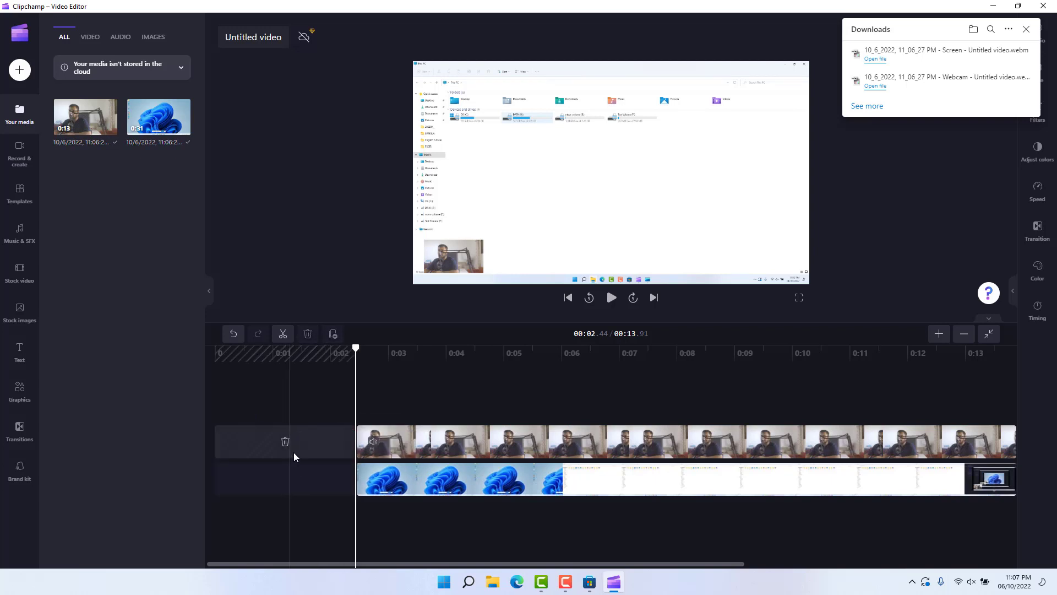
{"action": "right_click", "coordinate": [291, 444]}
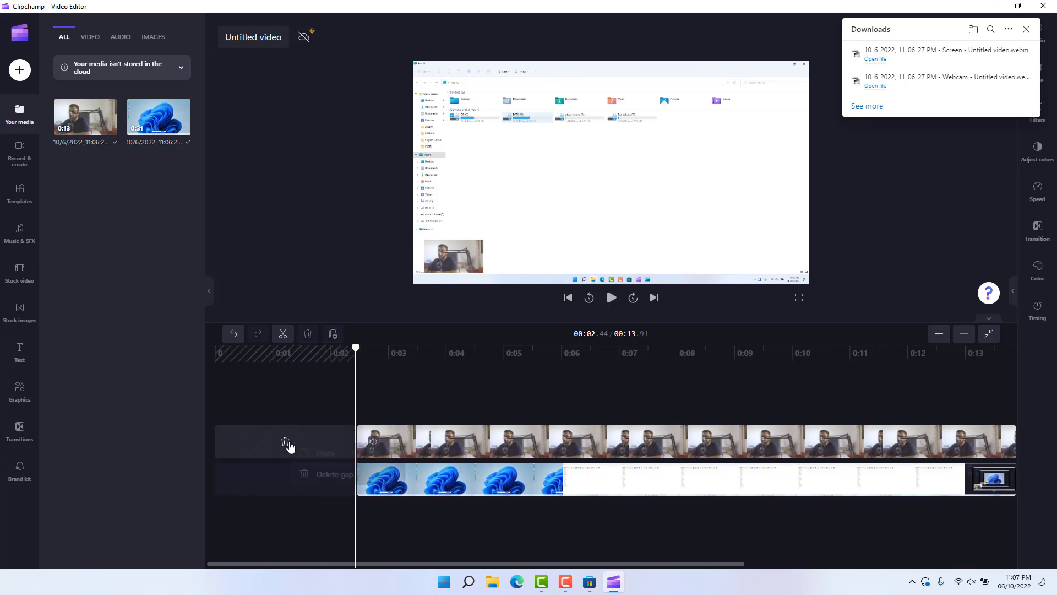
{"action": "left_click", "coordinate": [328, 476]}
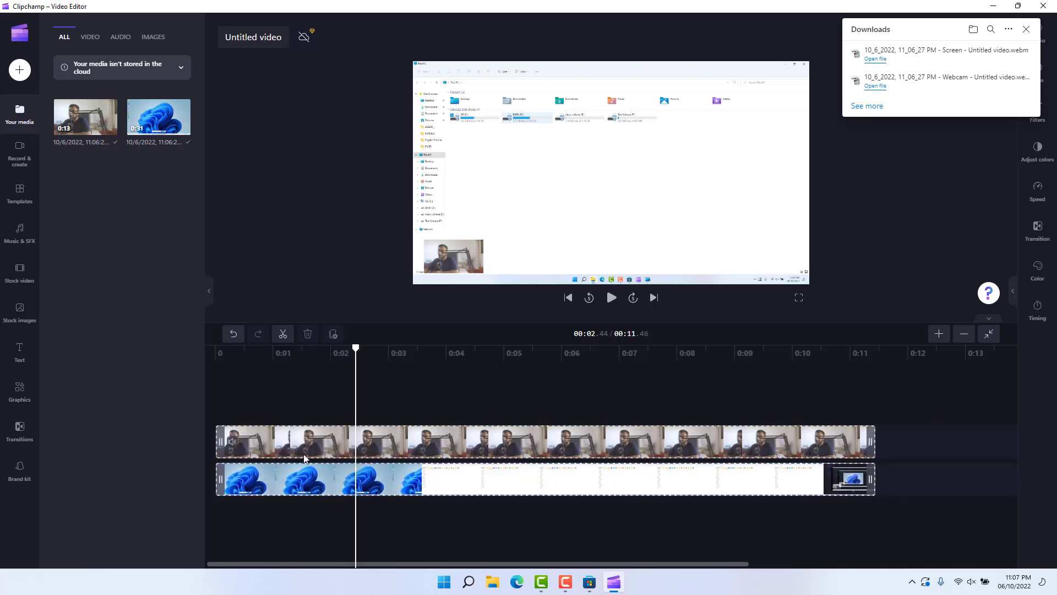
{"action": "left_click", "coordinate": [395, 443]}
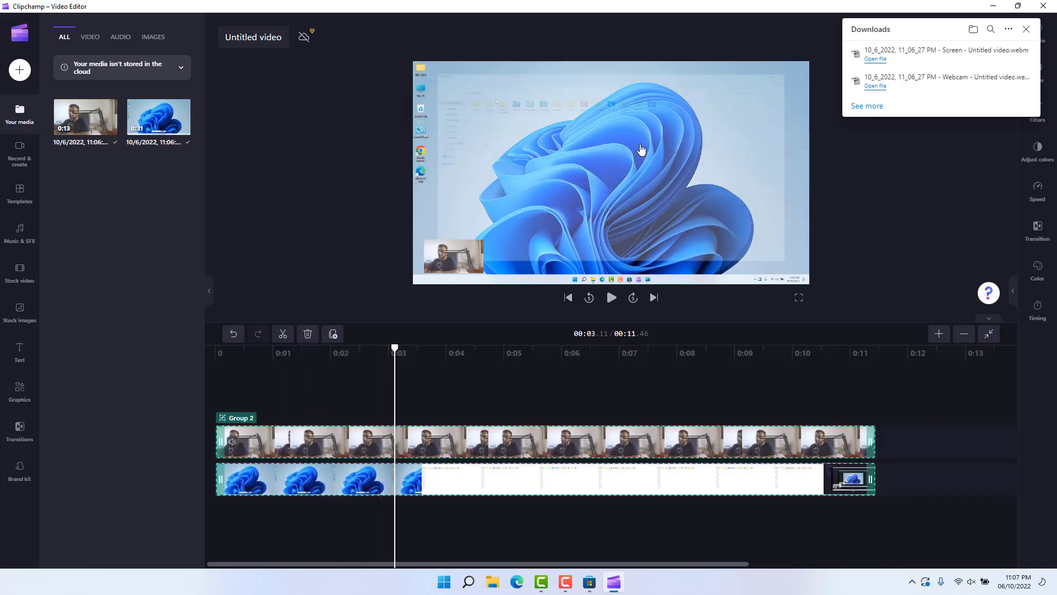
Step: Drag the webcam overlay to the bottom-right corner, then scrub ahead to check its placement
{"action": "left_click", "coordinate": [453, 253]}
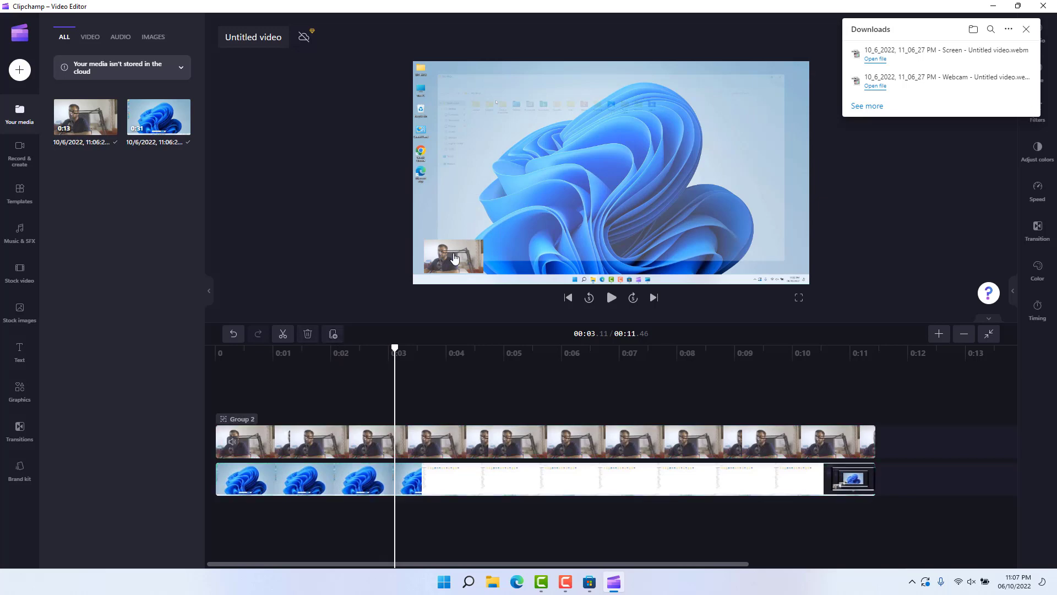
{"action": "left_click_drag", "start_coordinate": [453, 253], "coordinate": [688, 208]}
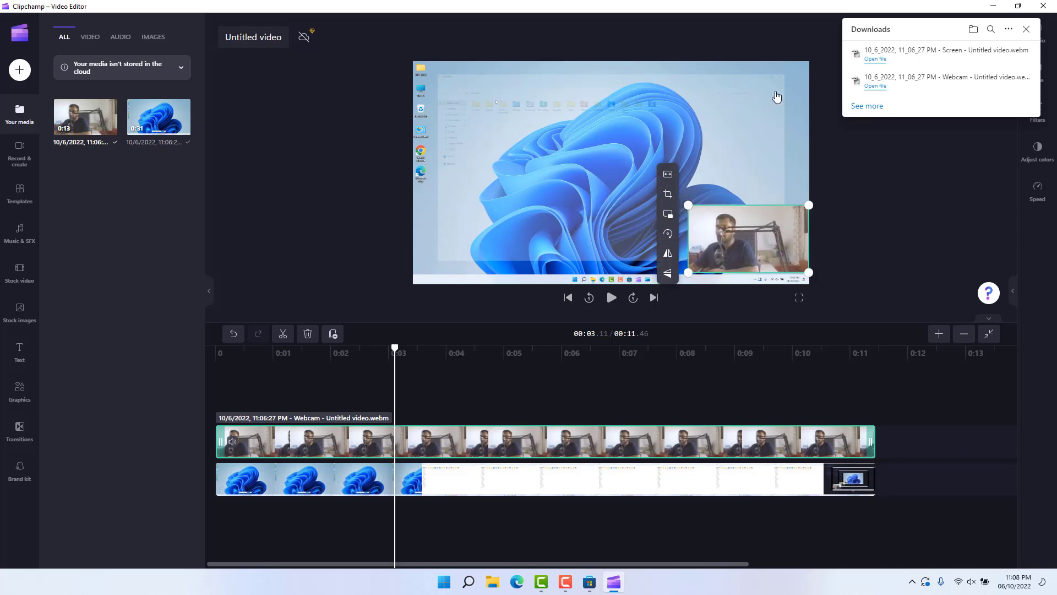
{"action": "left_click_drag", "start_coordinate": [395, 348], "coordinate": [700, 368]}
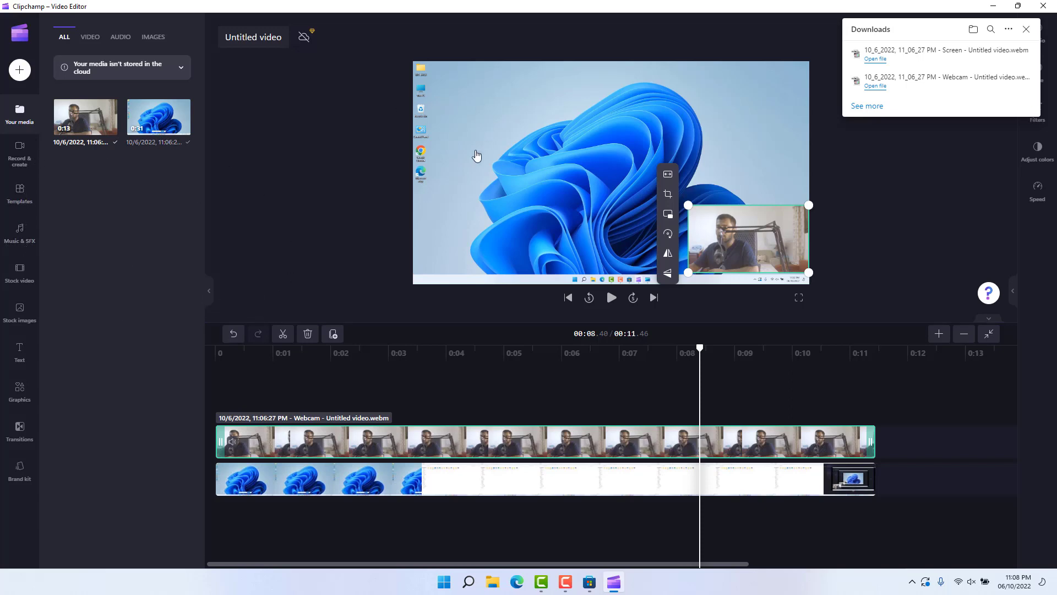
Step: Browse and scroll through the video templates library
{"action": "left_click", "coordinate": [21, 194]}
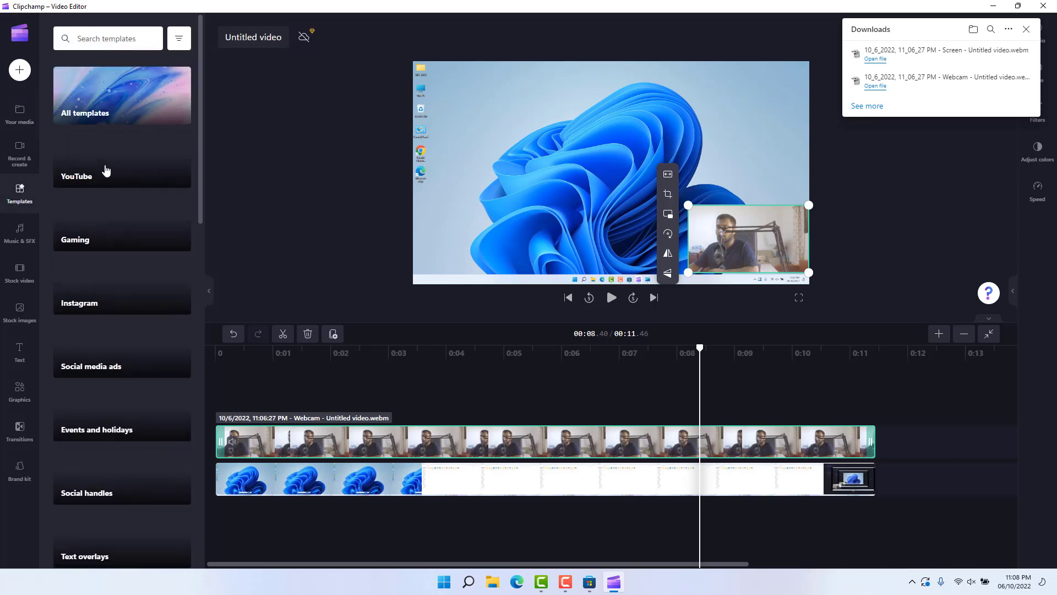
{"action": "left_click_drag", "start_coordinate": [200, 193], "coordinate": [183, 299]}
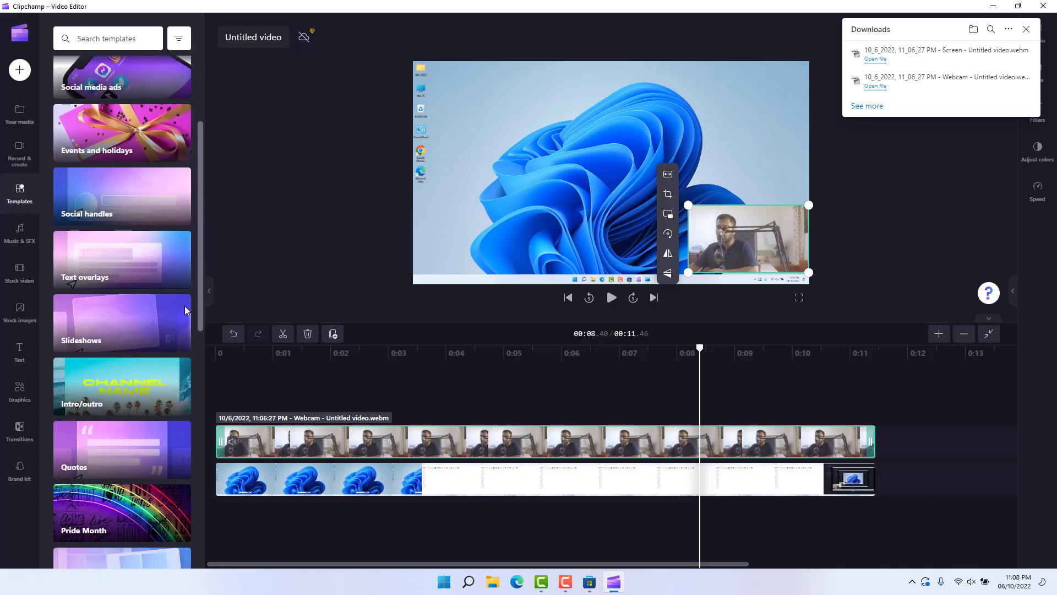
{"action": "scroll", "coordinate": [183, 306], "scroll_direction": "down", "scroll_amount": 2}
Step: Look through music, stock video, stock images, text and transitions, then close the Downloads list
{"action": "left_click", "coordinate": [22, 236]}
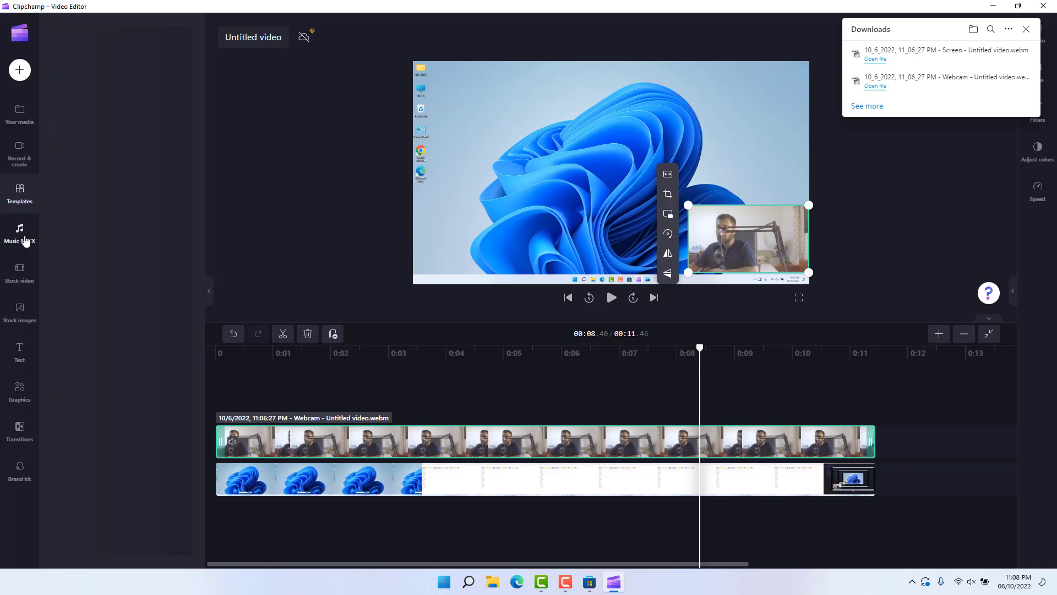
{"action": "left_click", "coordinate": [6, 283]}
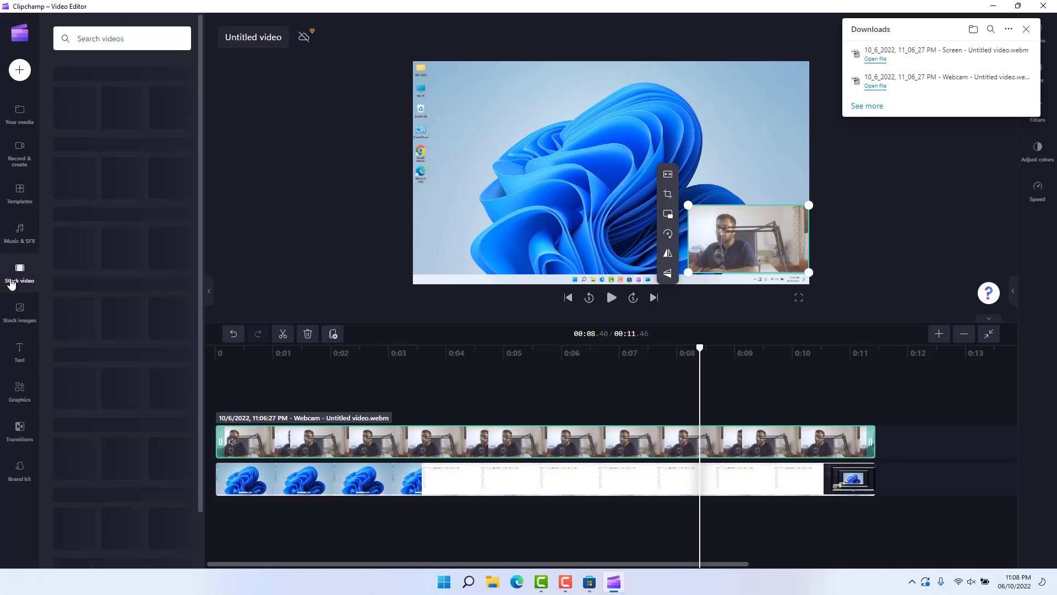
{"action": "left_click", "coordinate": [20, 312]}
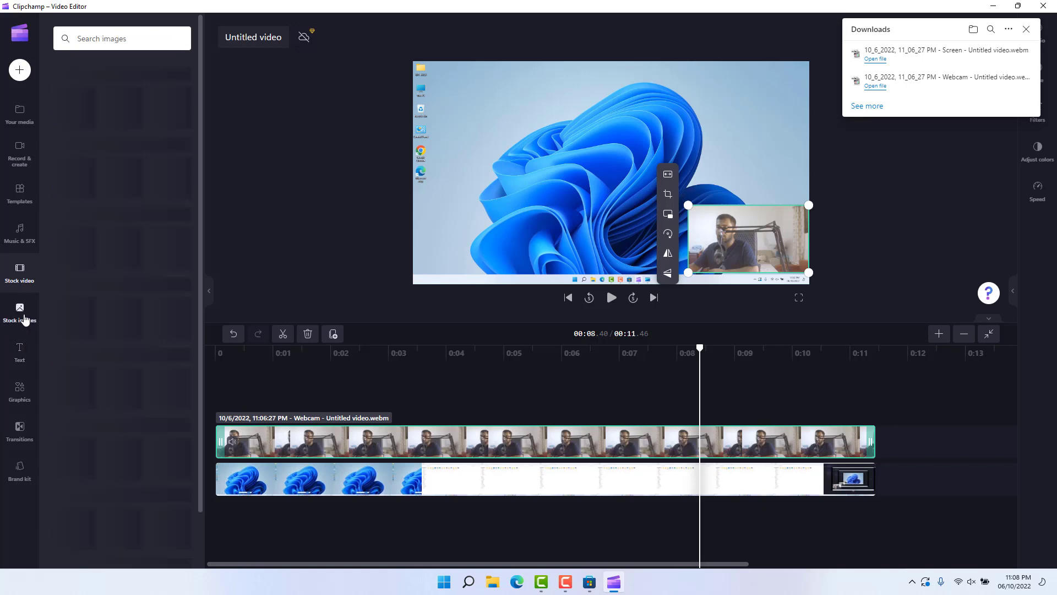
{"action": "left_click", "coordinate": [23, 359]}
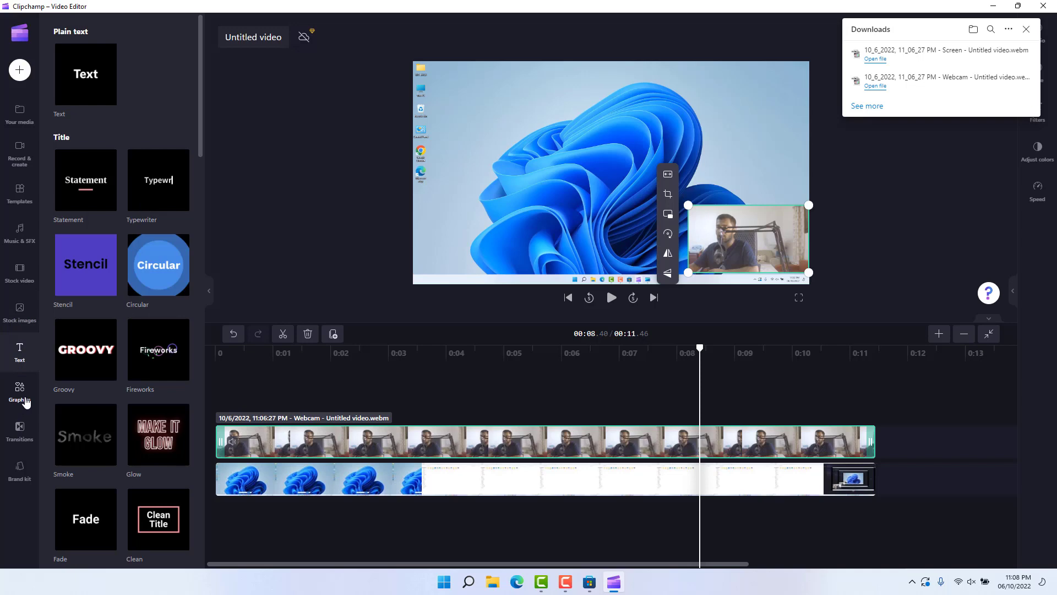
{"action": "left_click", "coordinate": [21, 440]}
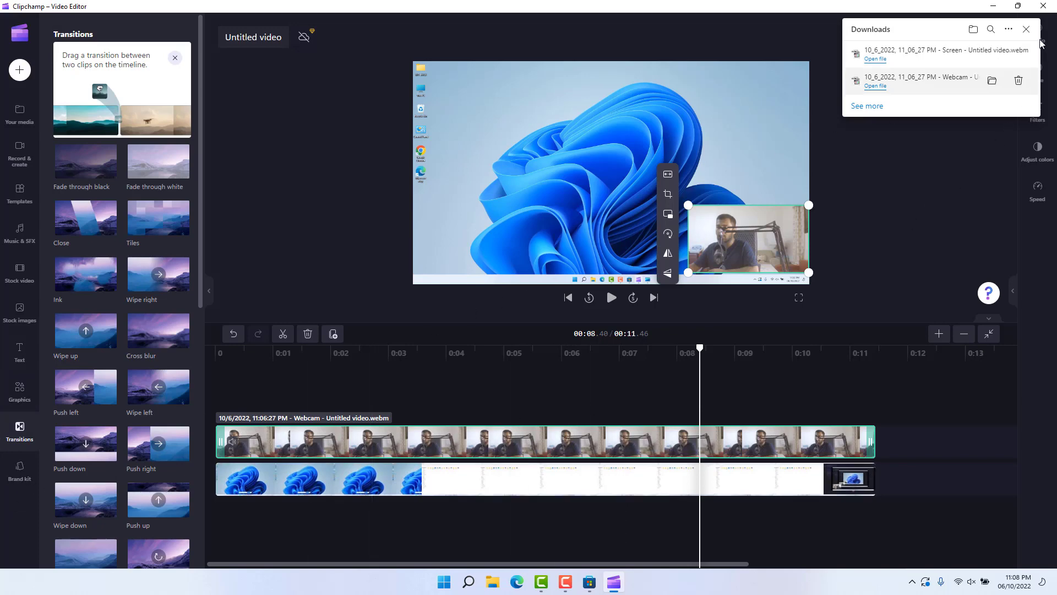
{"action": "left_click", "coordinate": [1026, 29]}
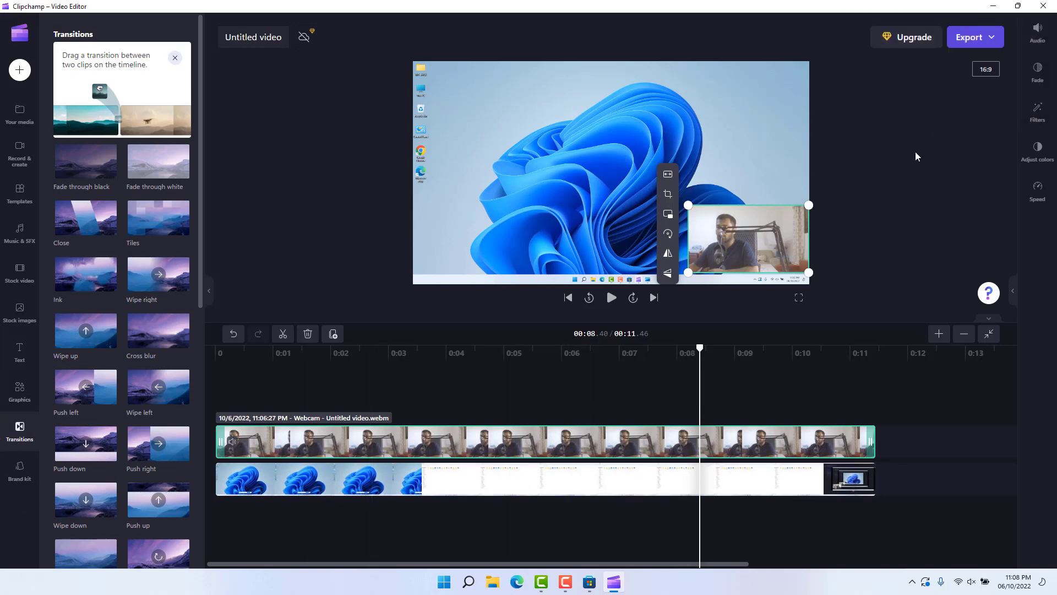
Step: Export the video with 1080p quality selected
{"action": "left_click", "coordinate": [963, 45]}
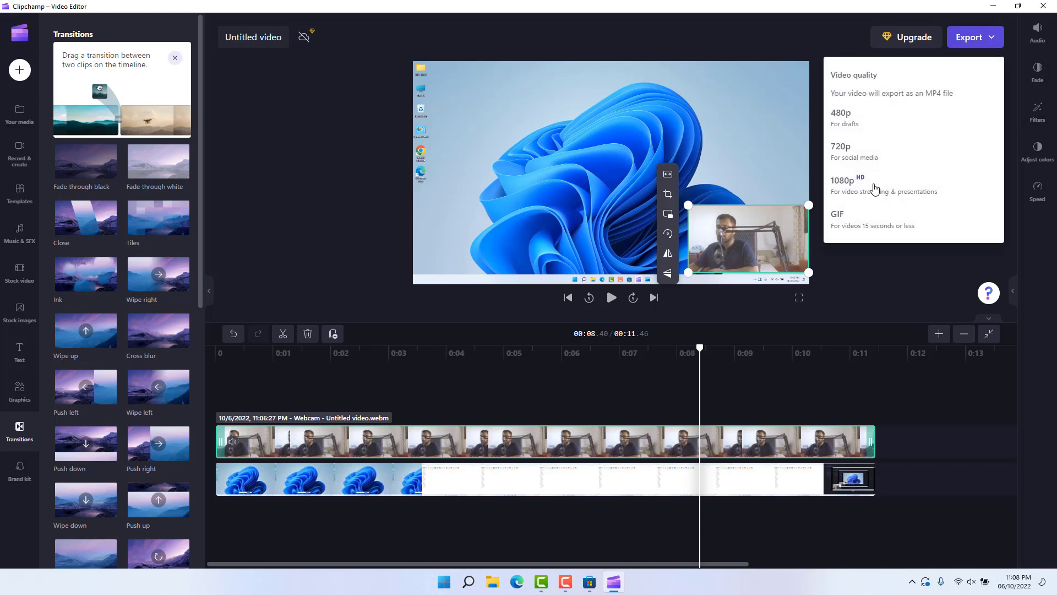
{"action": "left_click", "coordinate": [773, 190]}
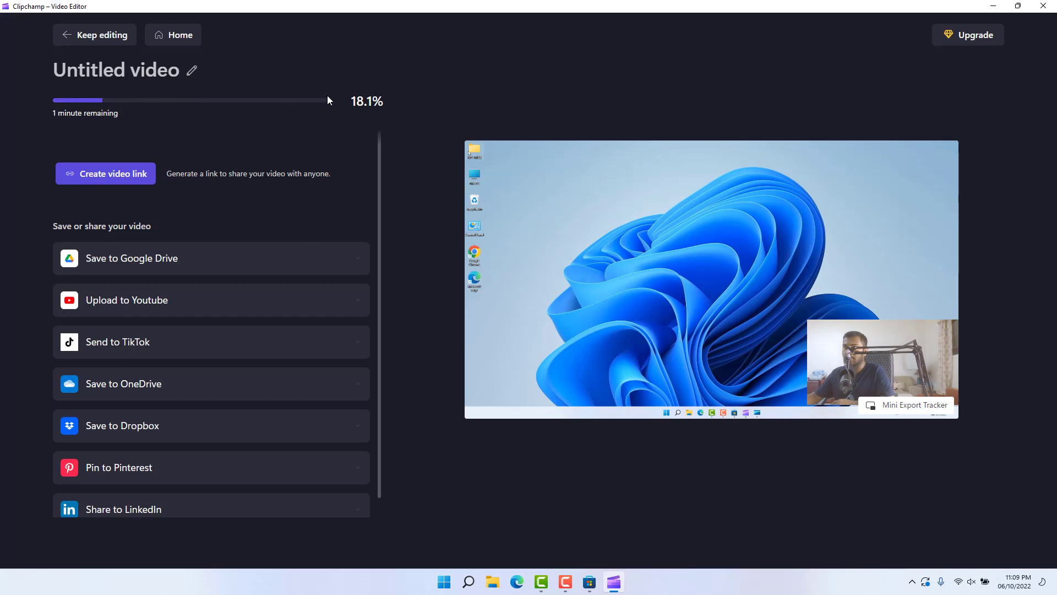
Step: Retitle the video 'clipcampvideo' and wait for the 00:11, 2.64 MB export to complete
{"action": "left_click", "coordinate": [187, 76]}
{"action": "left_click_drag", "start_coordinate": [187, 76], "coordinate": [0, 98]}
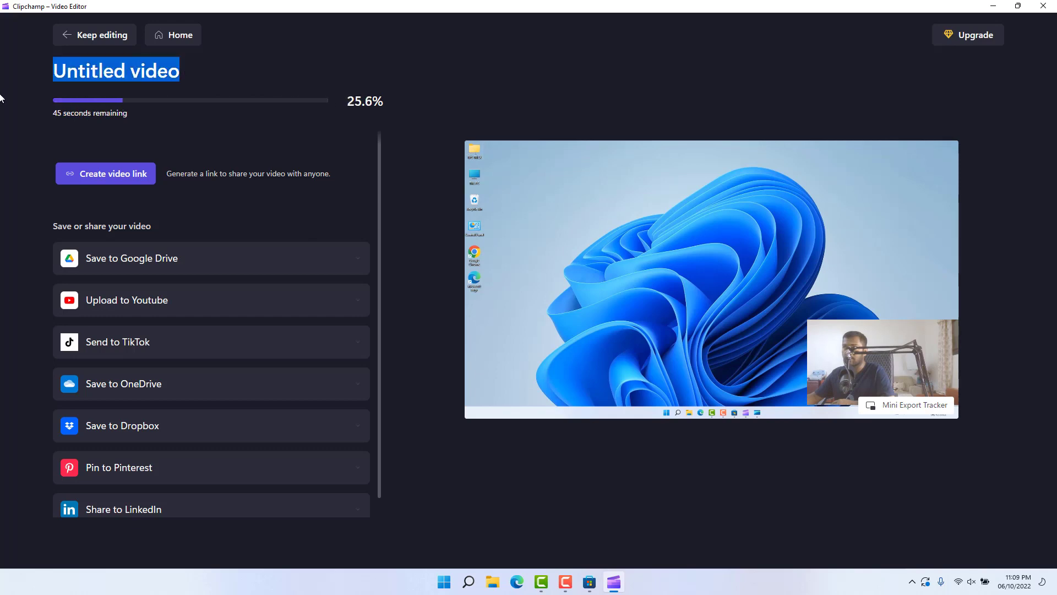
{"action": "type", "text": "clipc"}
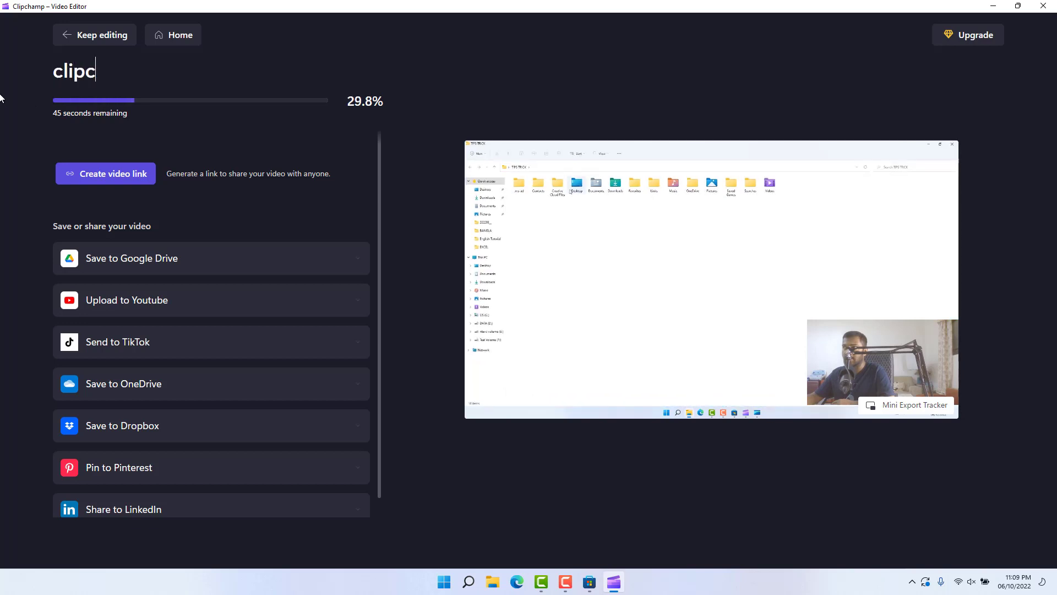
{"action": "type", "text": "ampvideo"}
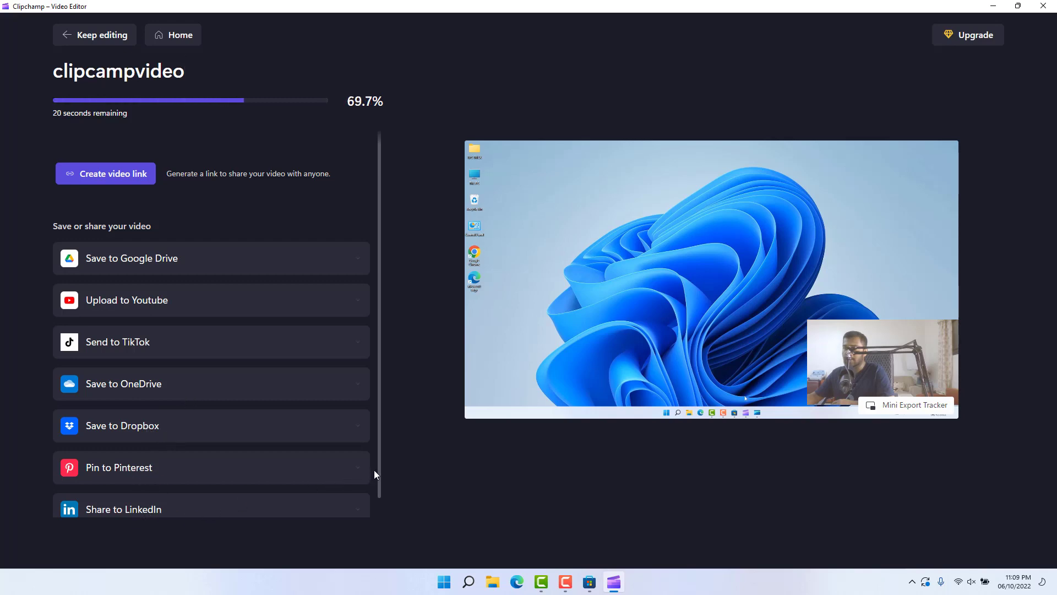
{"action": "left_click_drag", "start_coordinate": [381, 473], "coordinate": [391, 453]}
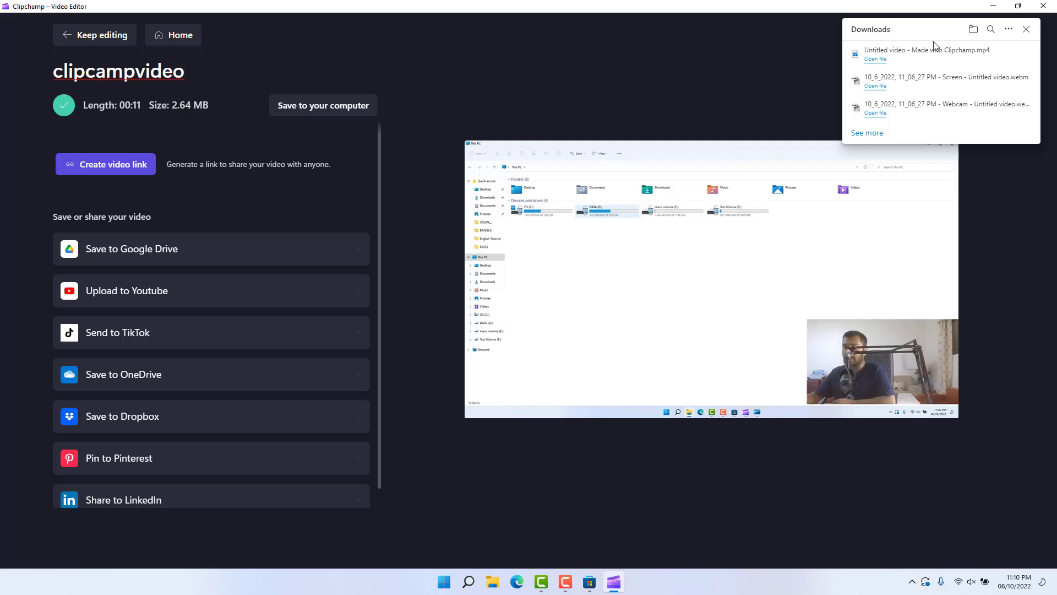
Step: Open the Downloads folder, sort by date newest first, and play the Clipchamp MP4
{"action": "left_click", "coordinate": [974, 32]}
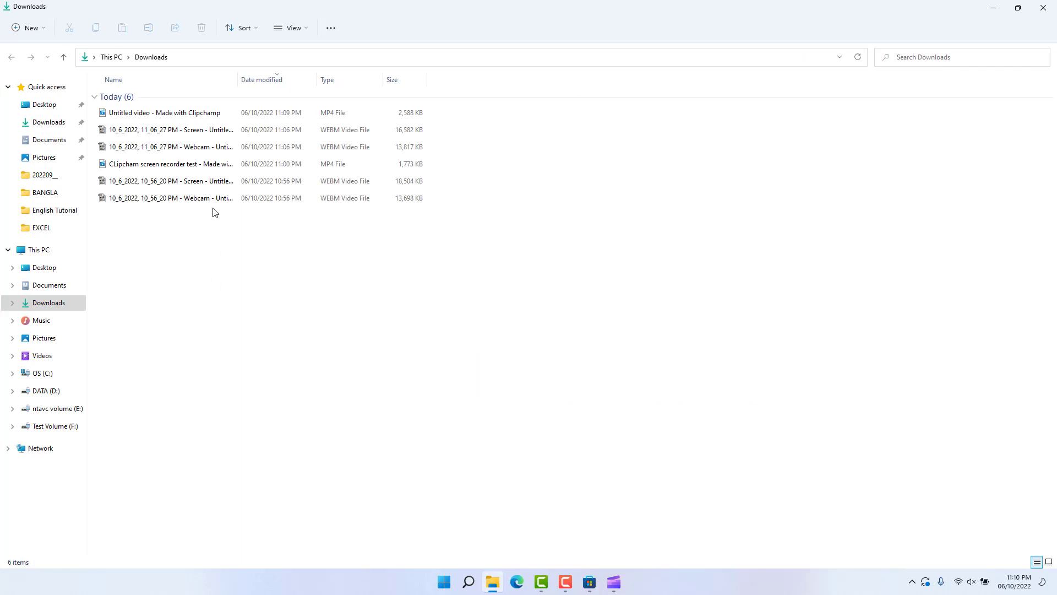
{"action": "left_click", "coordinate": [174, 113]}
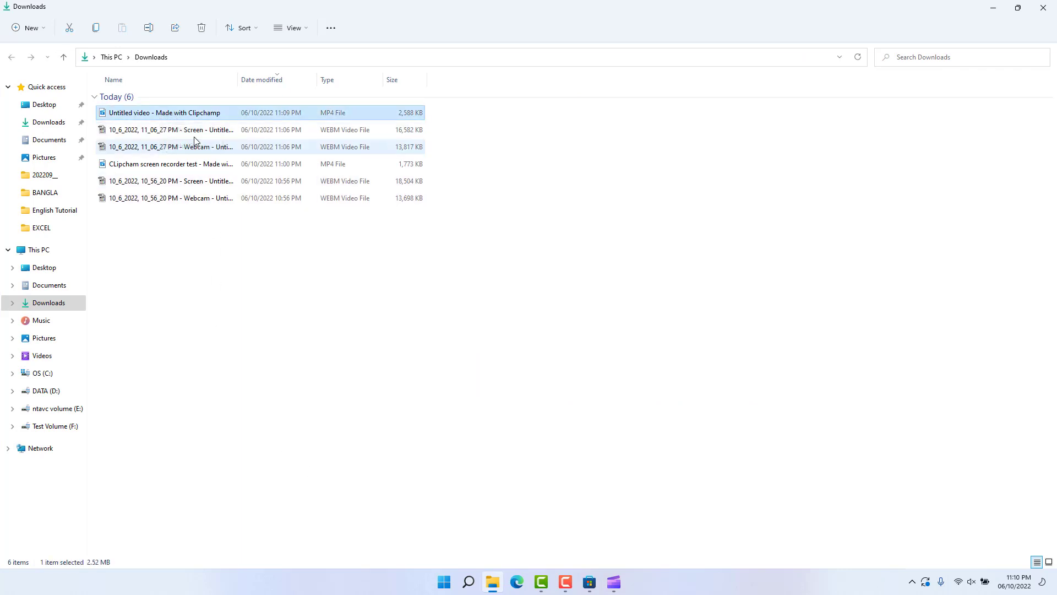
{"action": "left_click", "coordinate": [286, 82]}
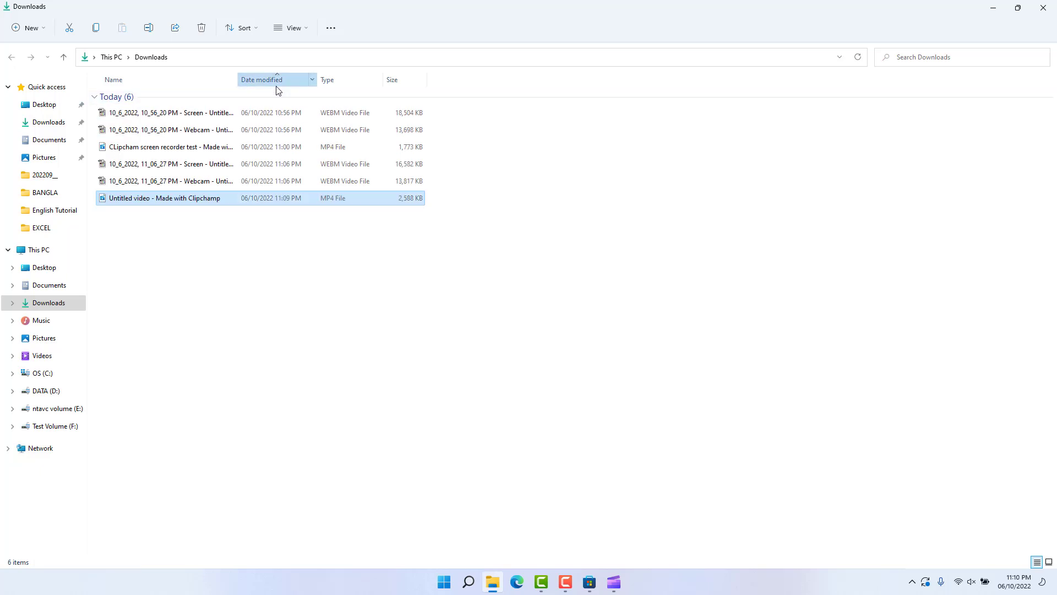
{"action": "left_click", "coordinate": [276, 86]}
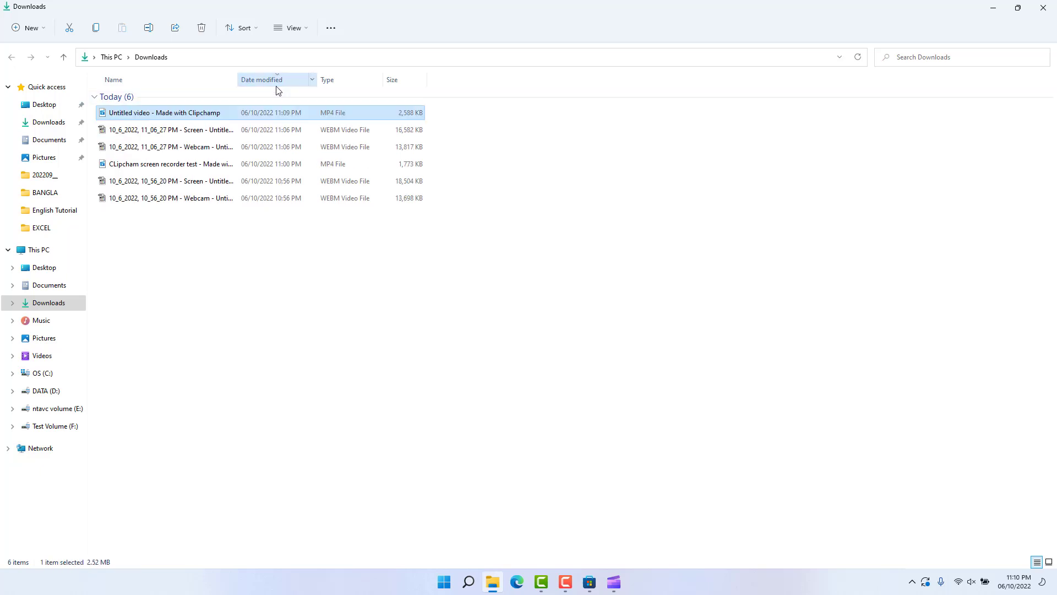
{"action": "double_click", "coordinate": [148, 116]}
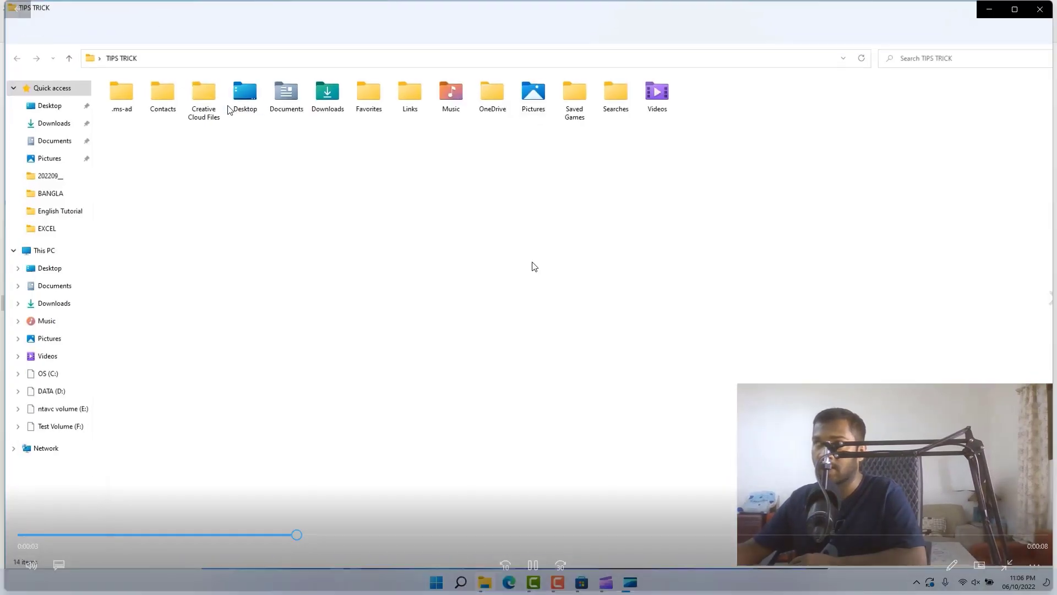
Step: Exit full screen, then close Media Player, File Explorer and Clipchamp
{"action": "double_click", "coordinate": [532, 268]}
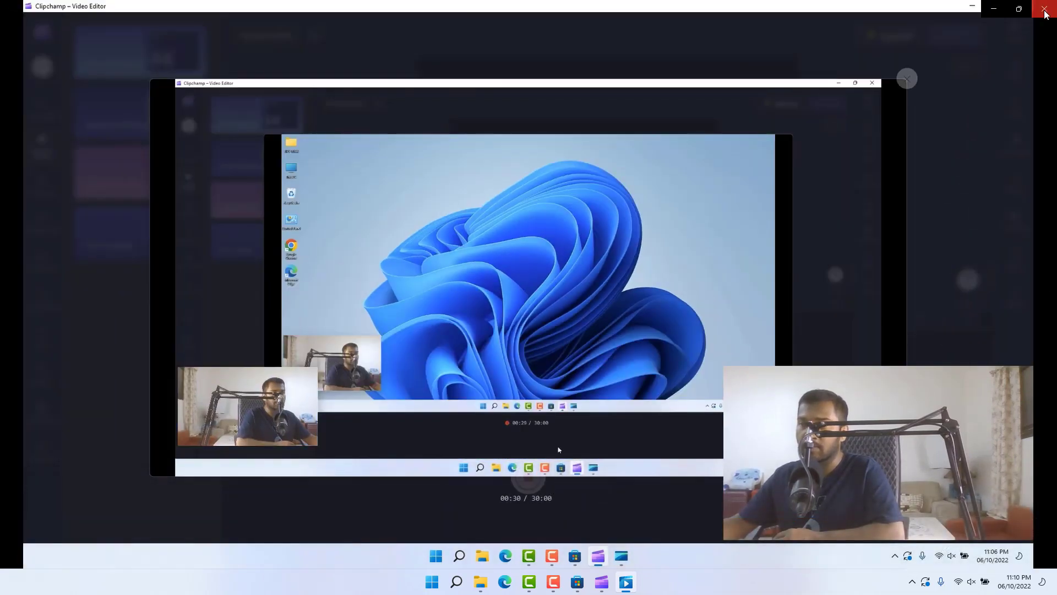
{"action": "left_click", "coordinate": [1045, 9]}
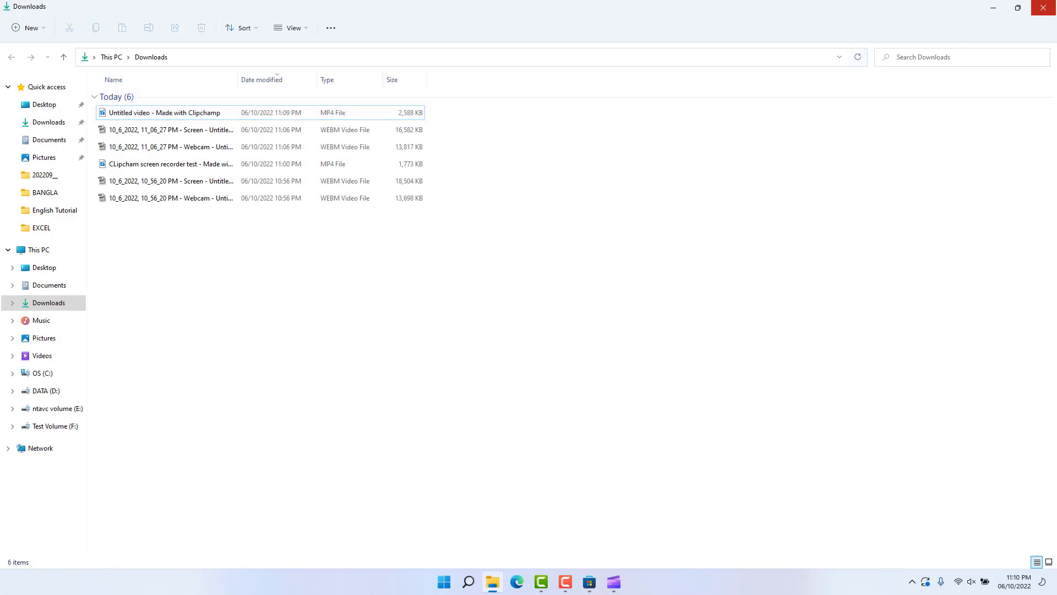
{"action": "left_click", "coordinate": [1045, 6]}
{"action": "left_click", "coordinate": [1043, 6]}
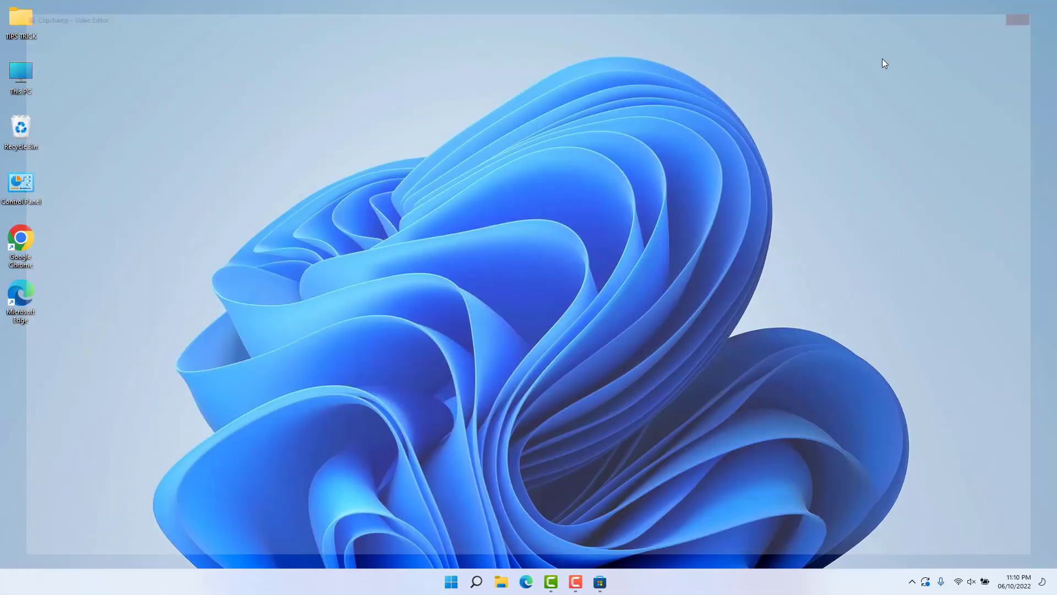